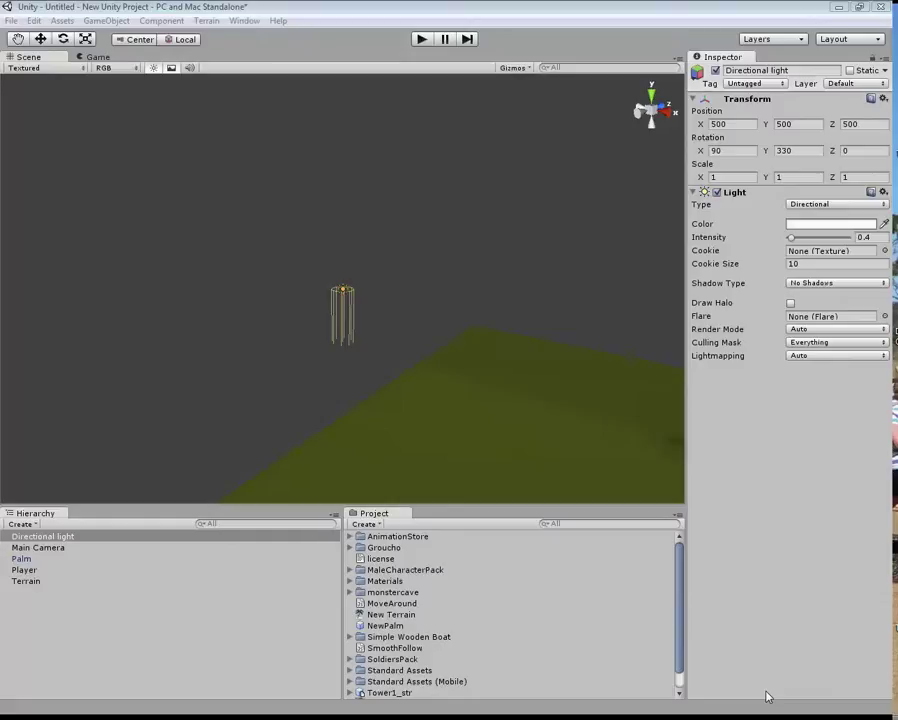
Focus the scene on the Player capsule and create a cylinder at that spot.
click(28, 570)
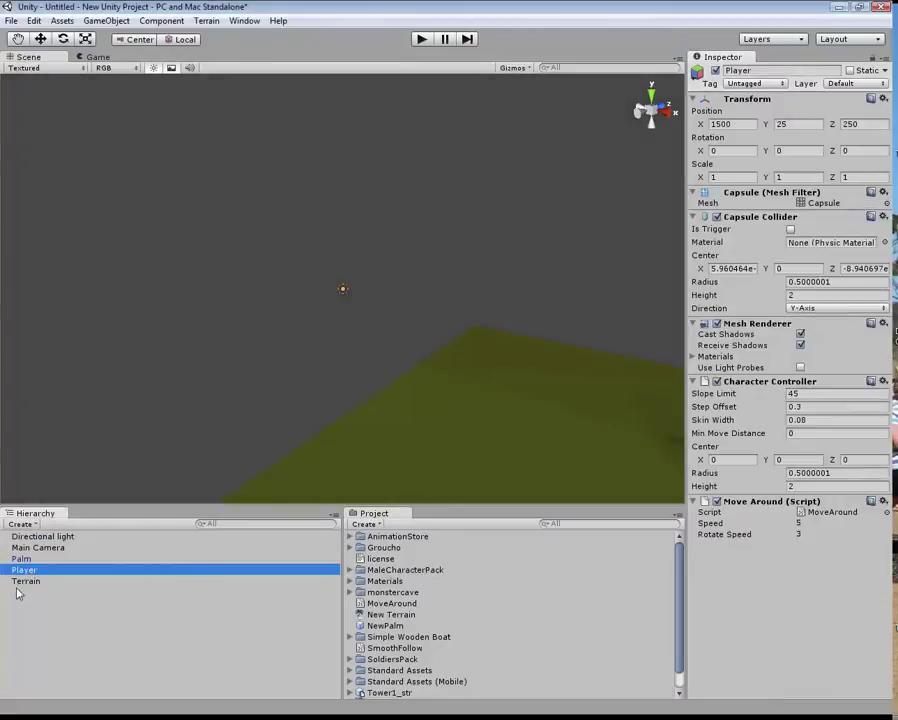
key(f)
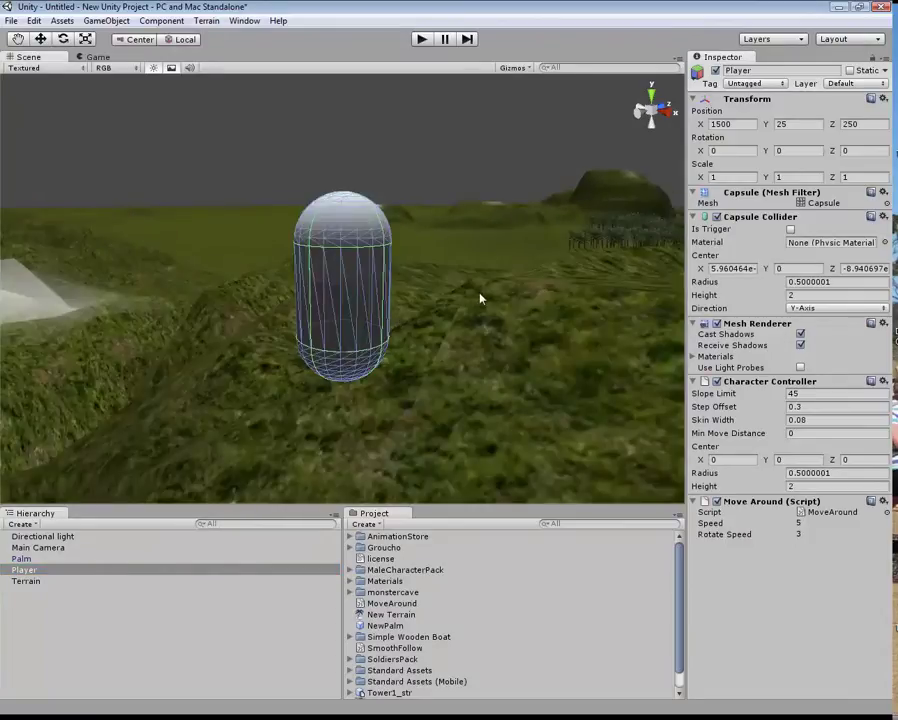
click(163, 21)
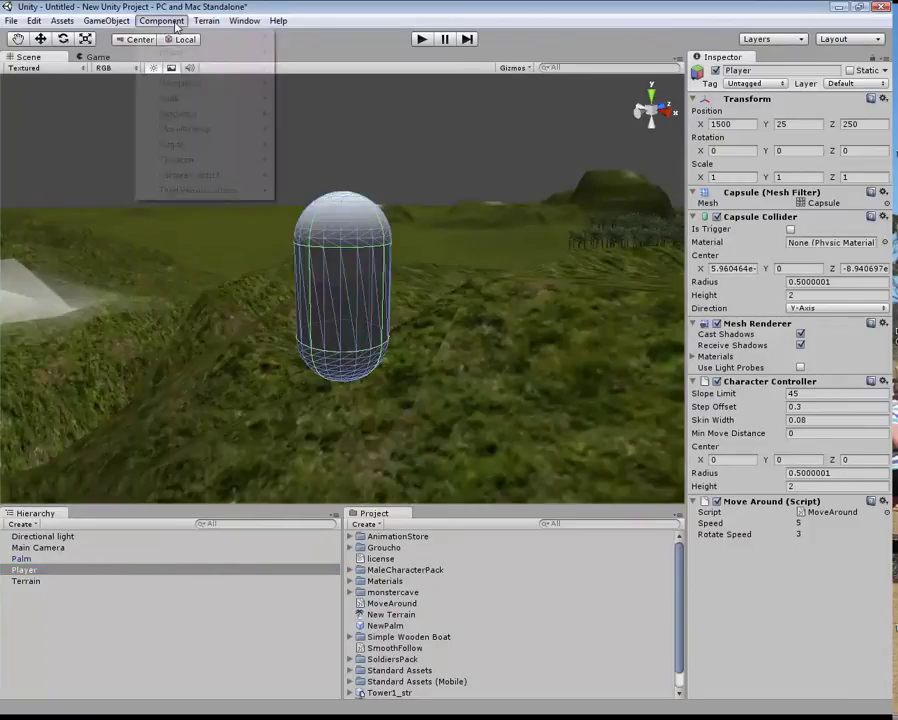
mouse_move(90, 20)
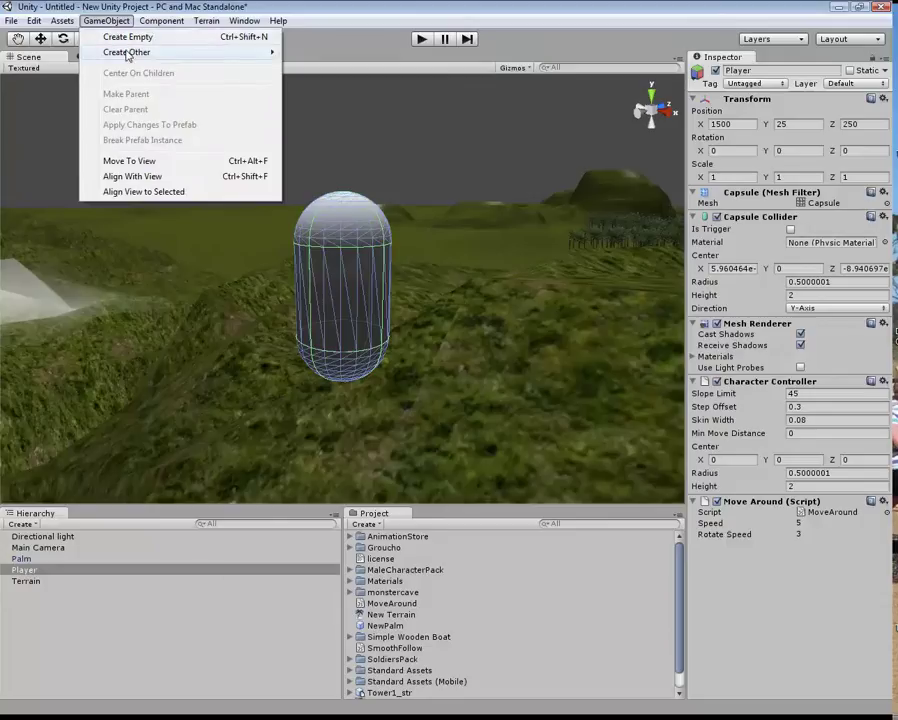
mouse_move(116, 53)
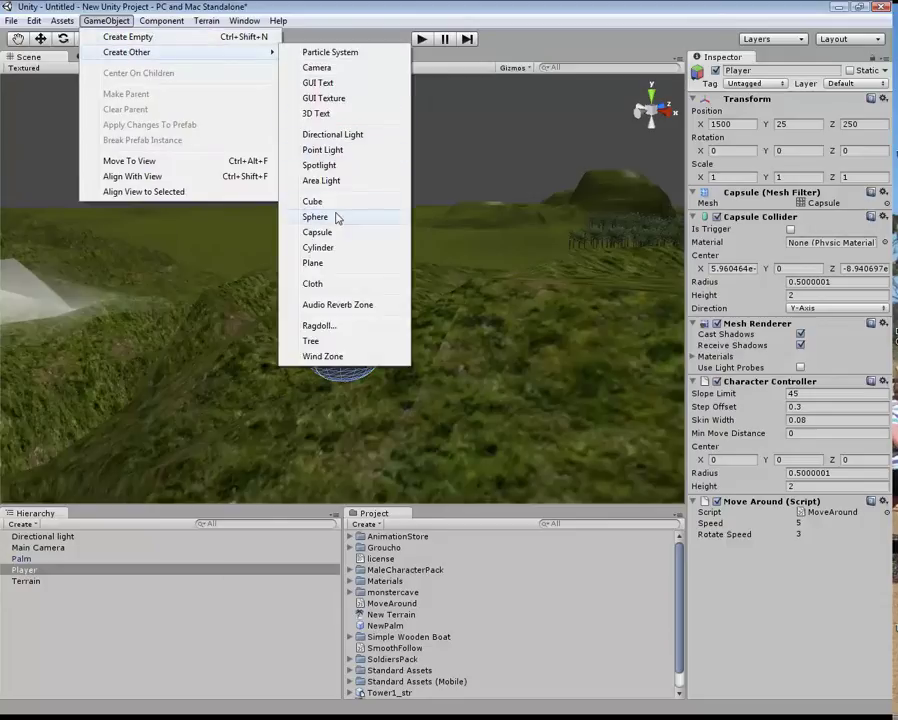
click(336, 249)
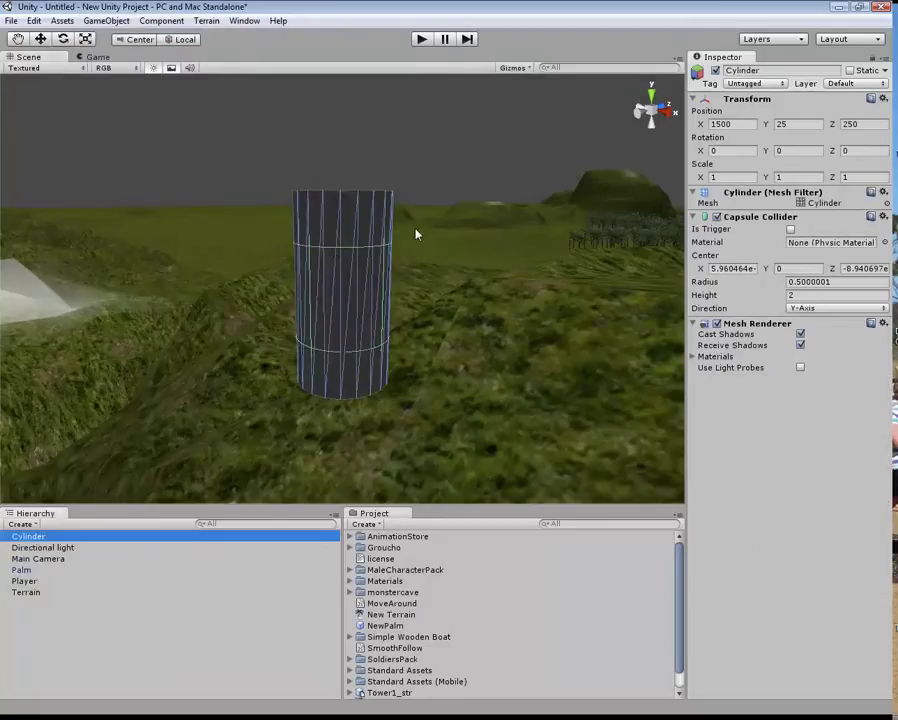
Move the cylinder away from the player along Z to about 258.4 and set its X rotation to 90.
click(40, 39)
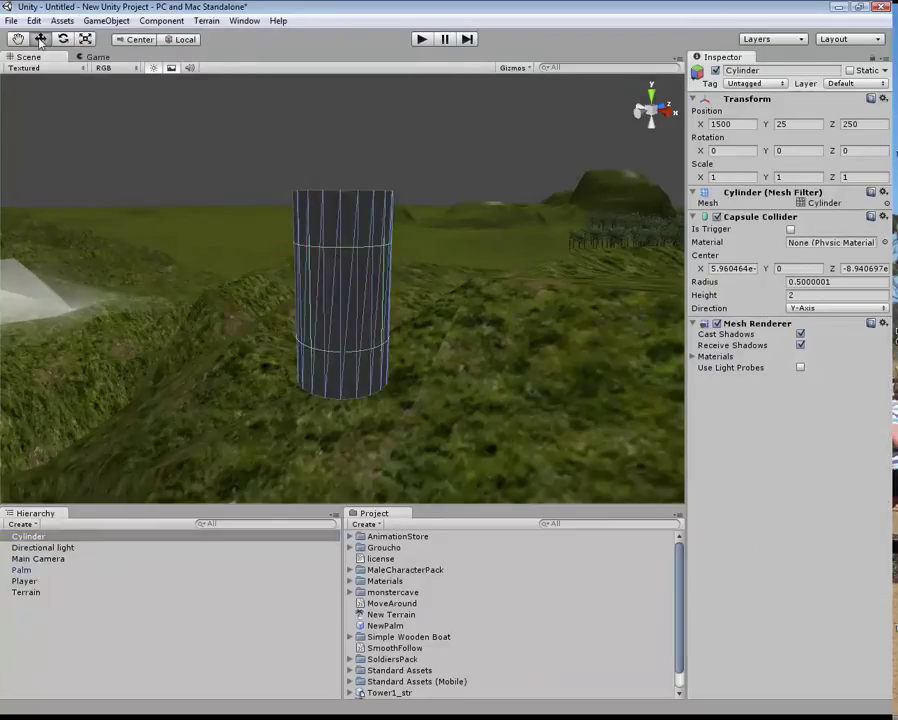
drag(373, 287, 749, 30)
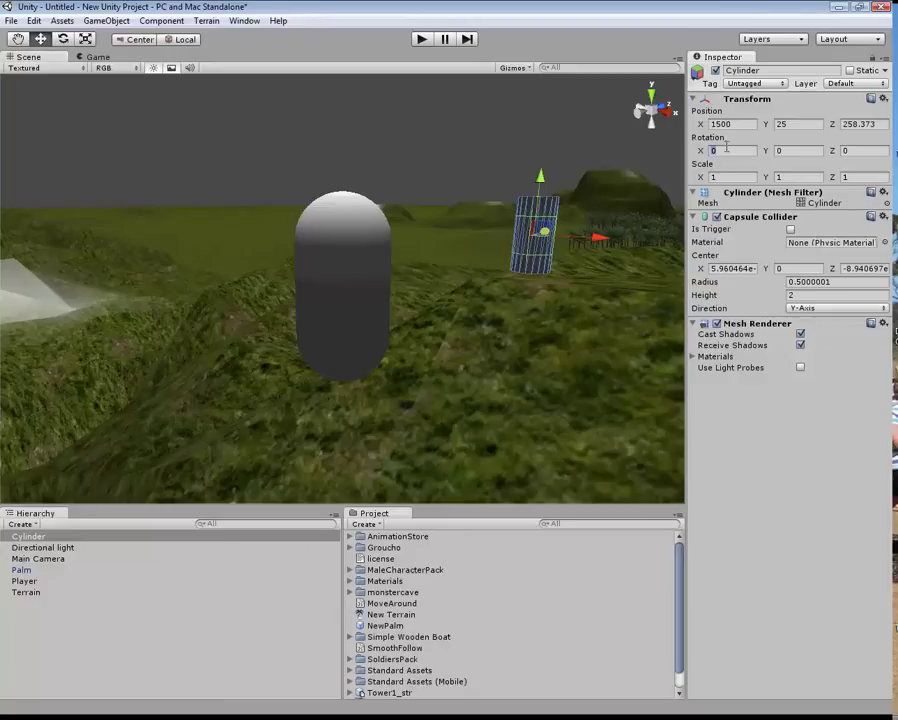
text(90)
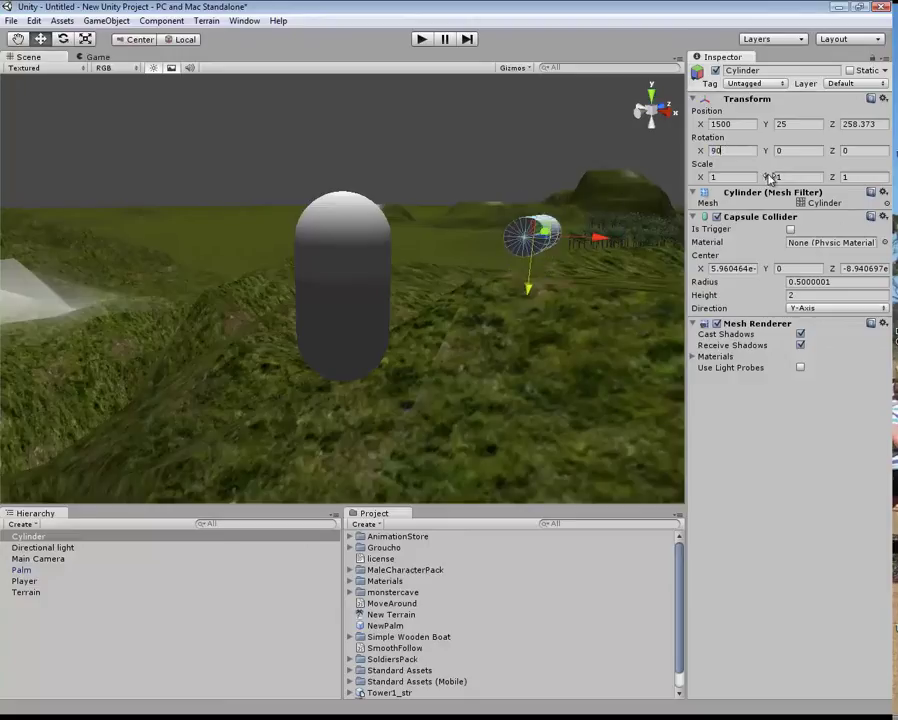
Try rotating the cylinder freehand, undo the rotation and set its Y rotation to 0.
click(66, 40)
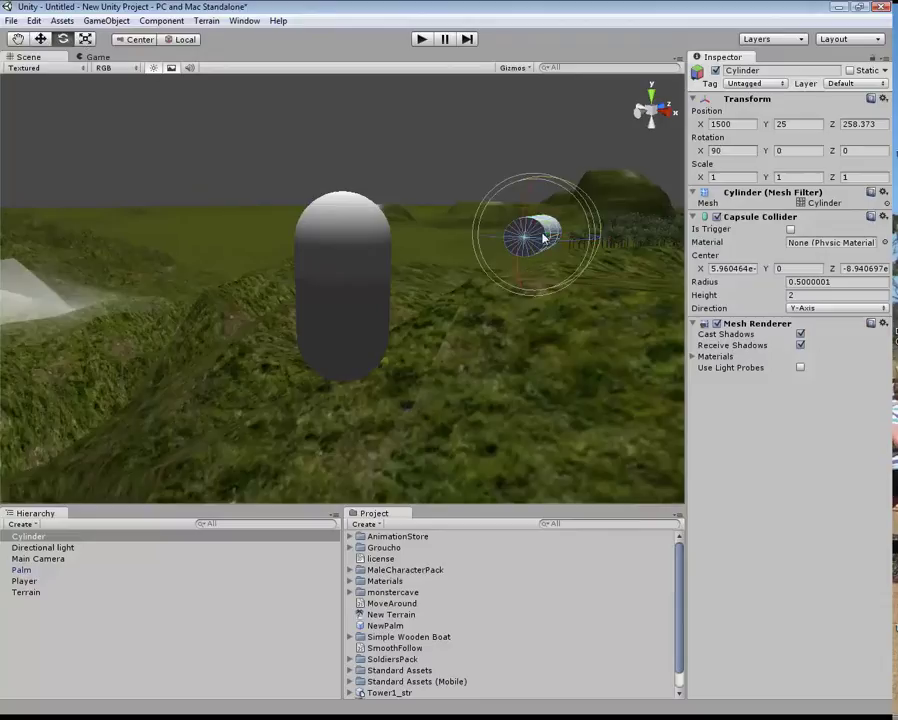
mouse_move(597, 243)
mouse_down()
mouse_move(567, 243)
mouse_move(573, 254)
mouse_move(582, 250)
mouse_up()
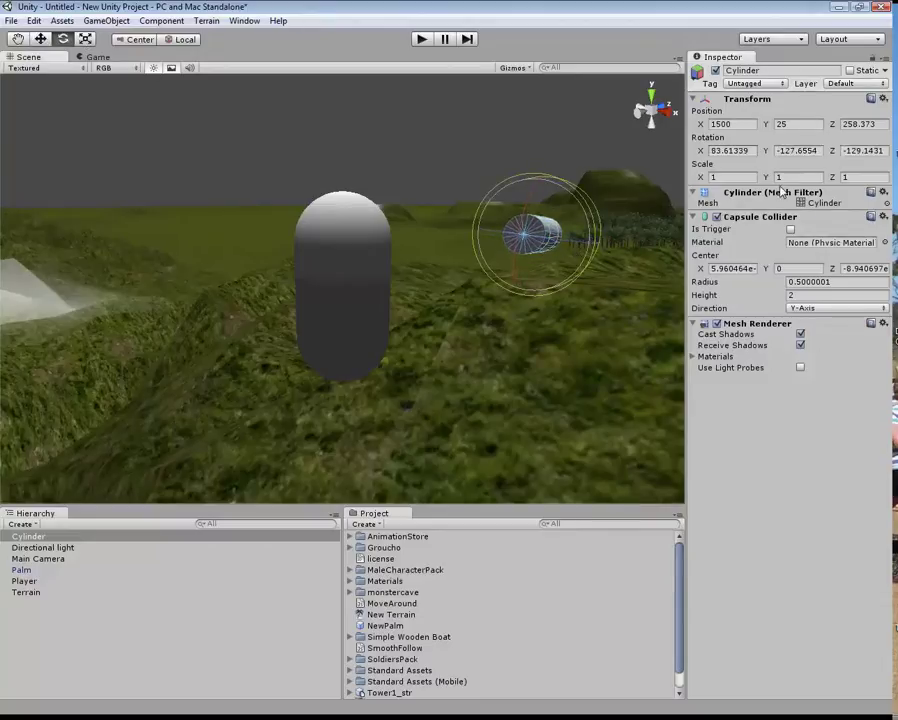
key(ctrl+z)
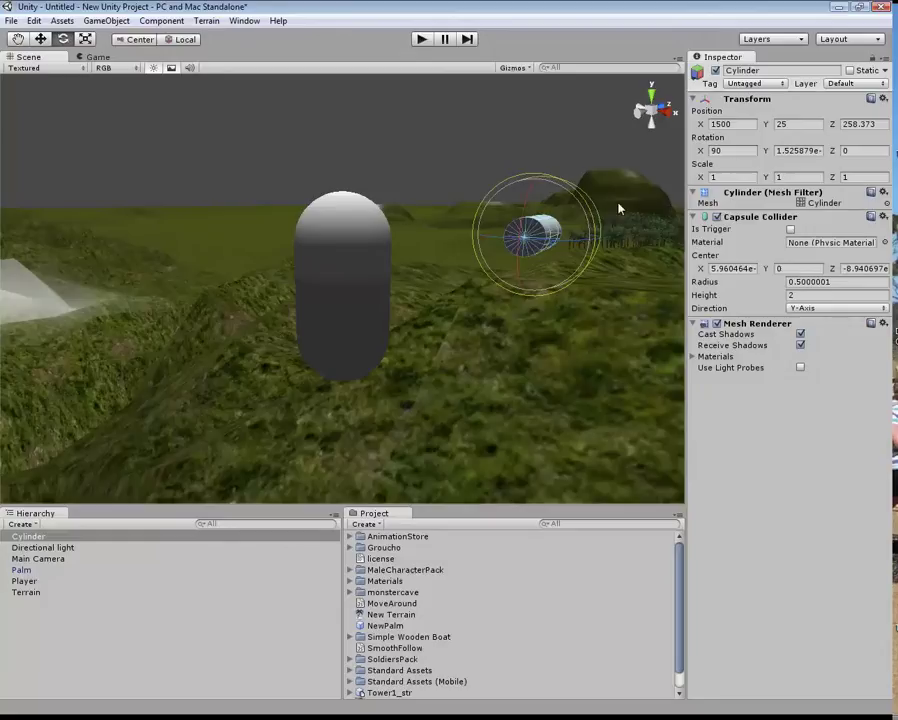
click(795, 150)
text(0)
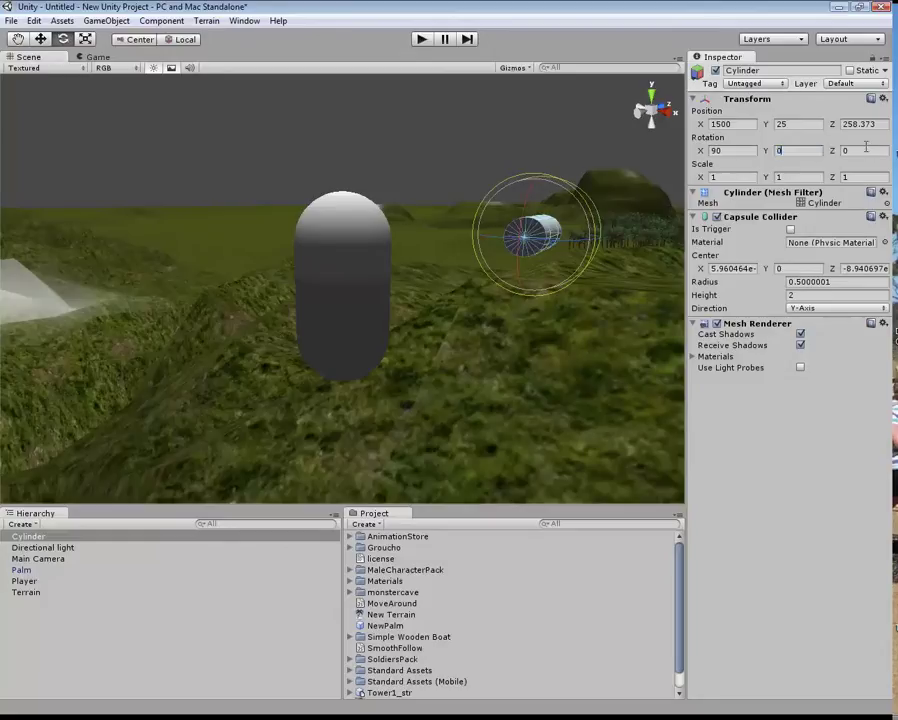
Try a Z scale of 0.1 on the cylinder and set it back to 1.
click(735, 176)
key(Tab)
key(Tab)
text(0.1)
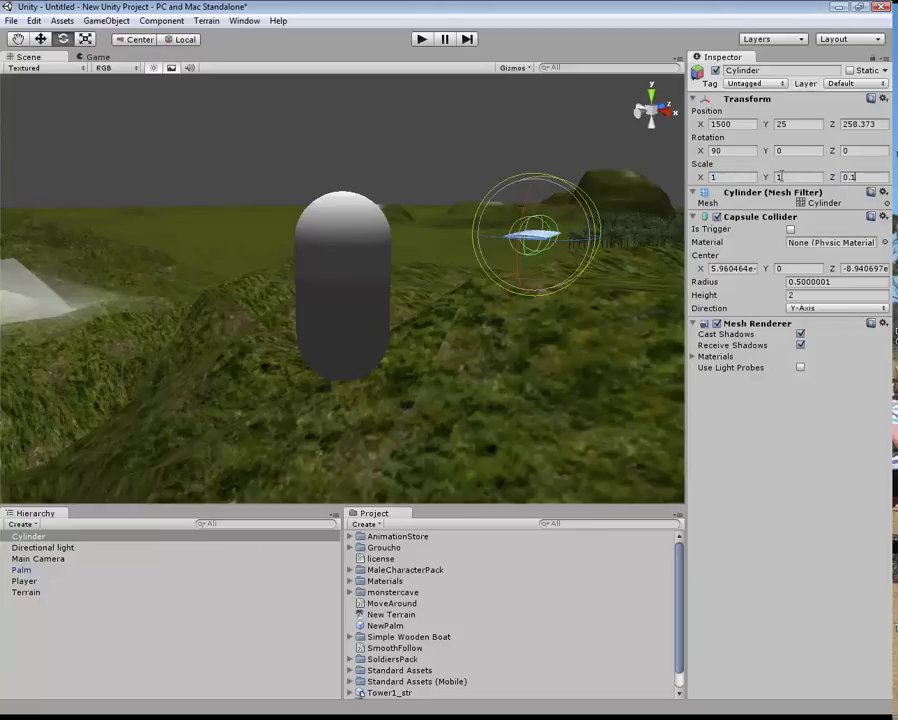
key(BackSpace)
key(BackSpace)
key(BackSpace)
text(1)
Flatten the cylinder into a thin disc by setting its Y scale to 0.1.
drag(785, 177, 708, 173)
text(0.1)
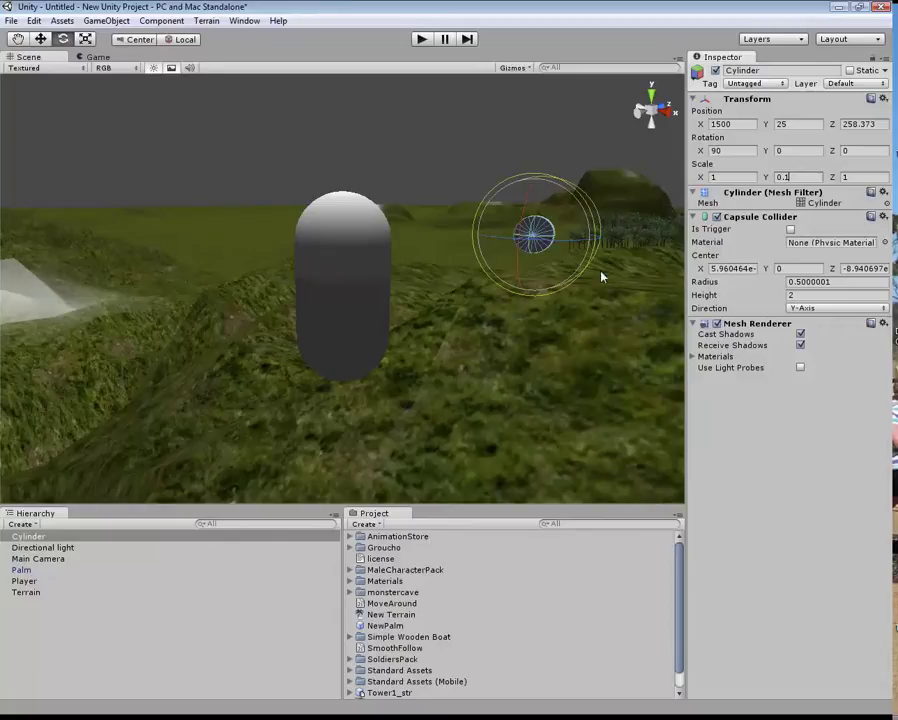
click(175, 648)
Rename the Cylinder object as coin.
click(30, 537)
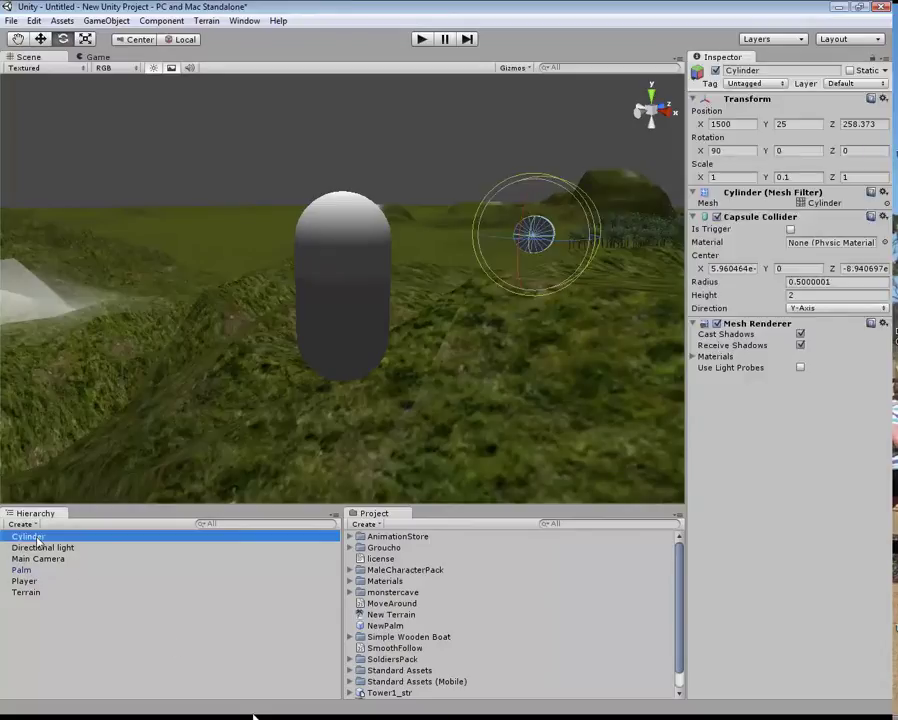
right_click(36, 540)
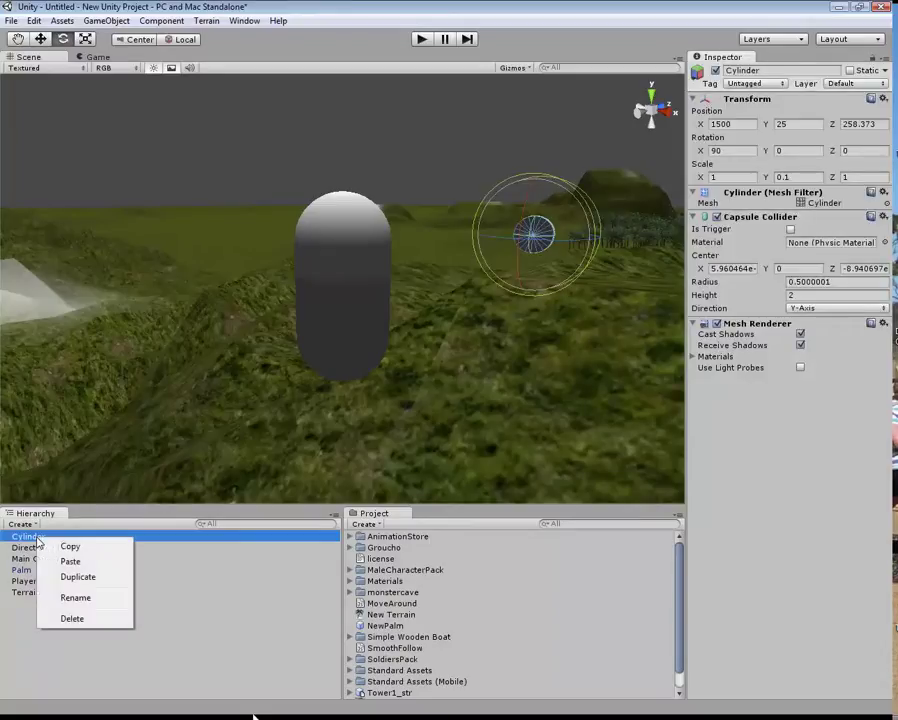
click(62, 598)
text(coin)
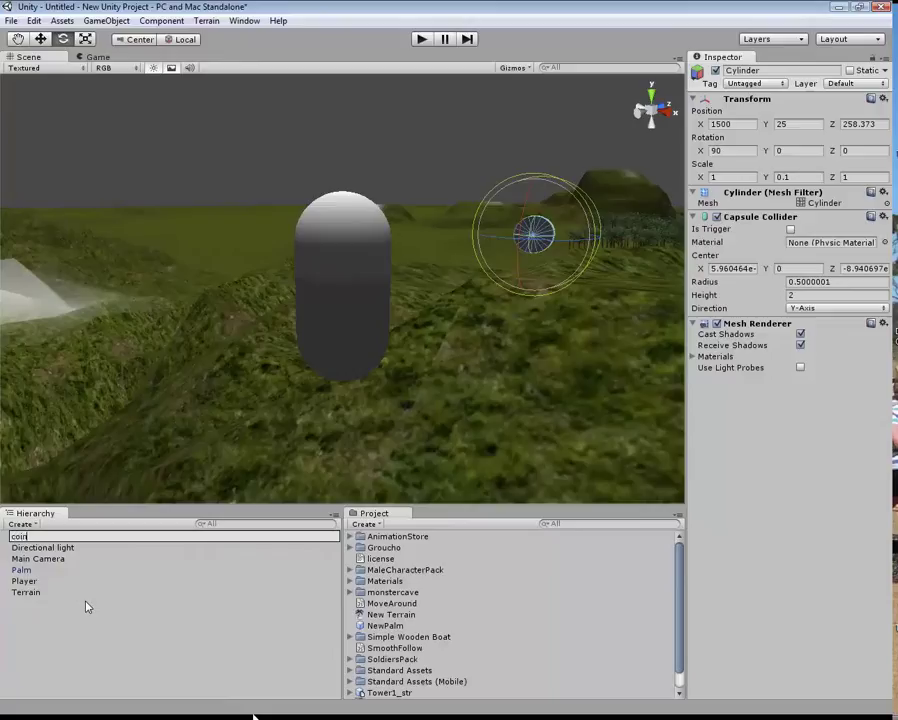
click(86, 607)
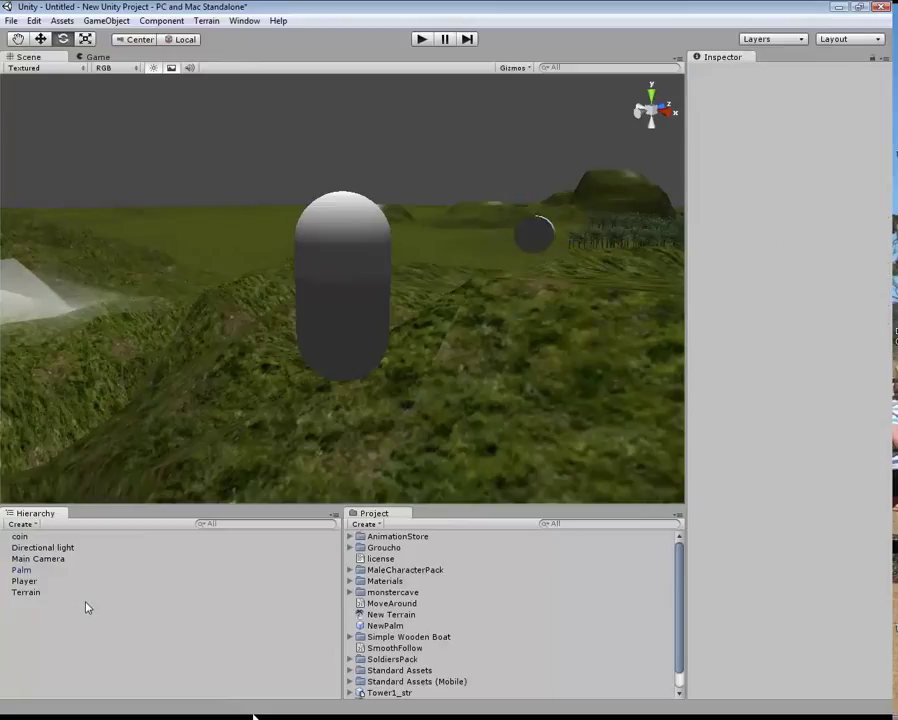
Add a new tag named coin as Element 0 in the project's tag list.
click(22, 538)
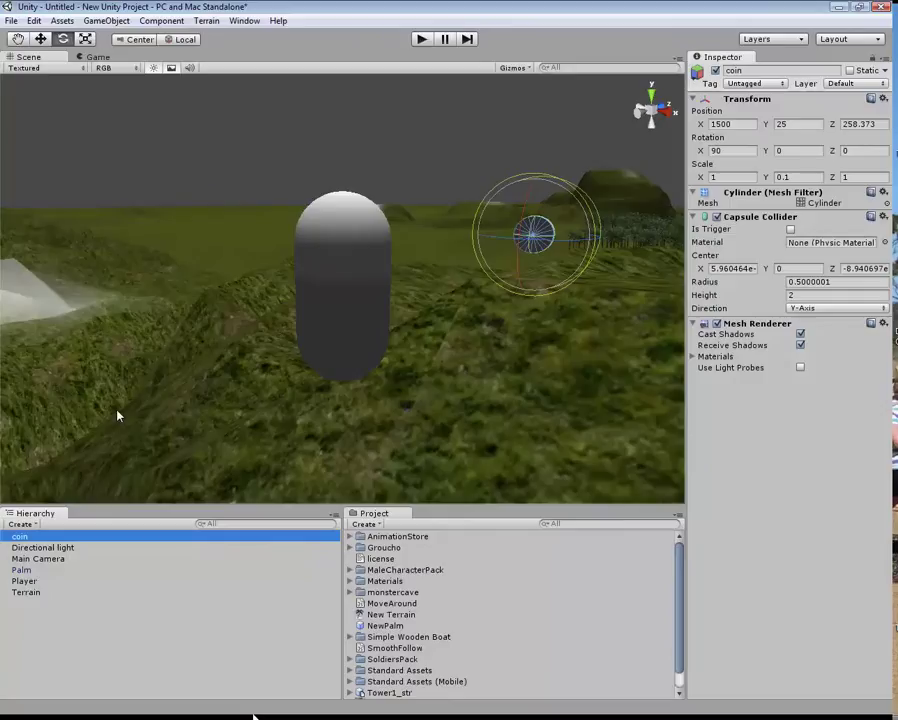
click(769, 84)
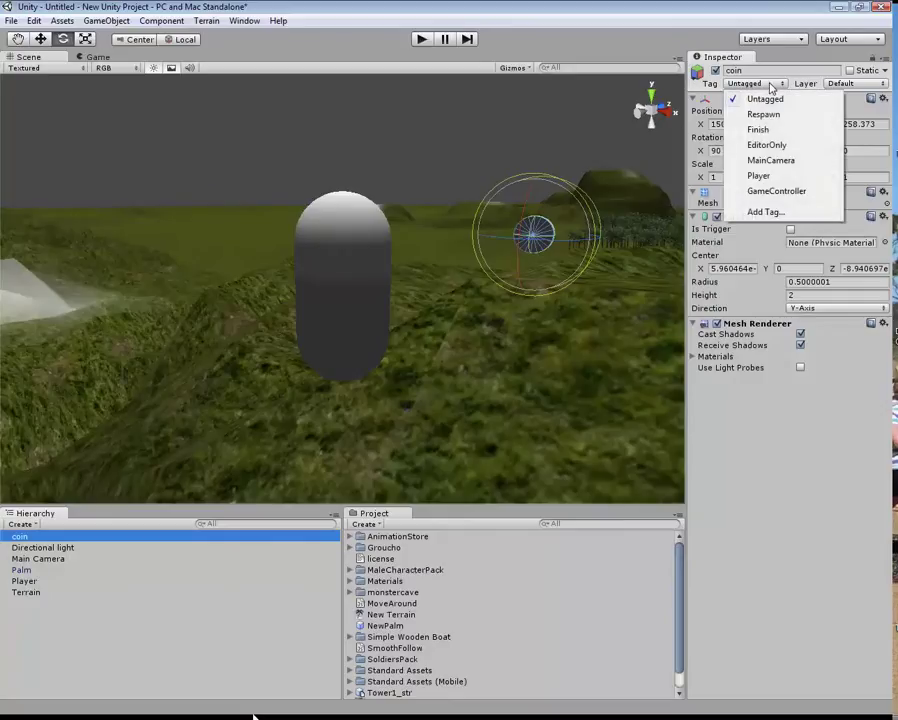
click(763, 211)
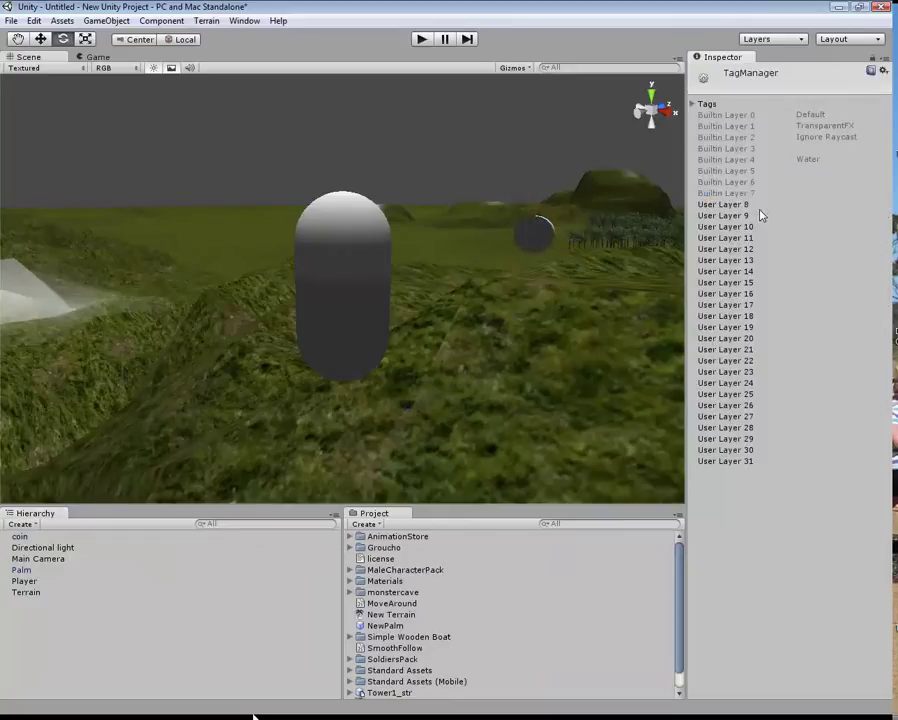
click(692, 104)
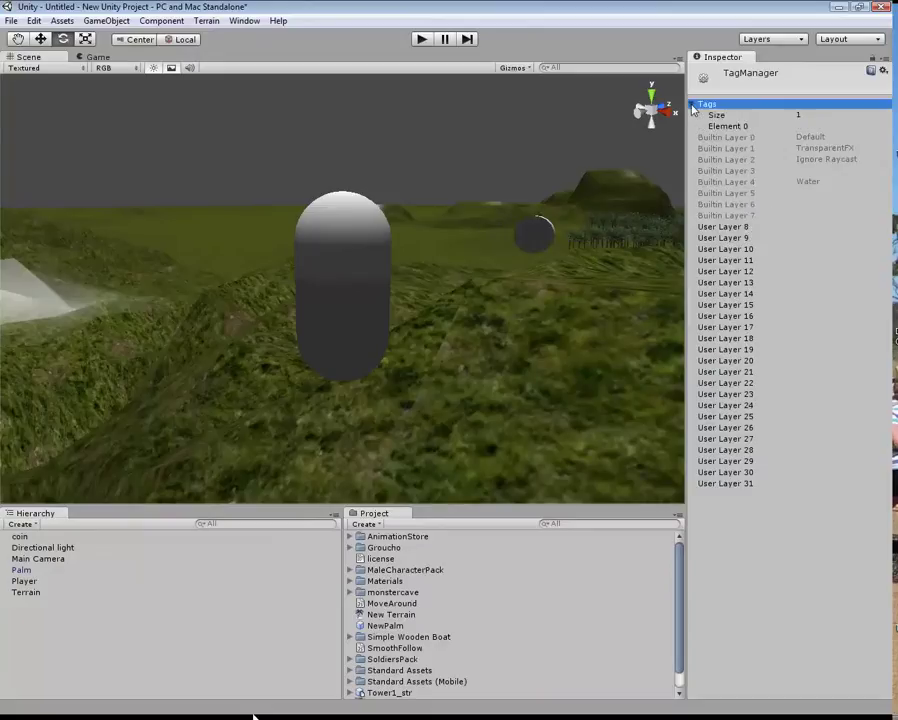
click(828, 127)
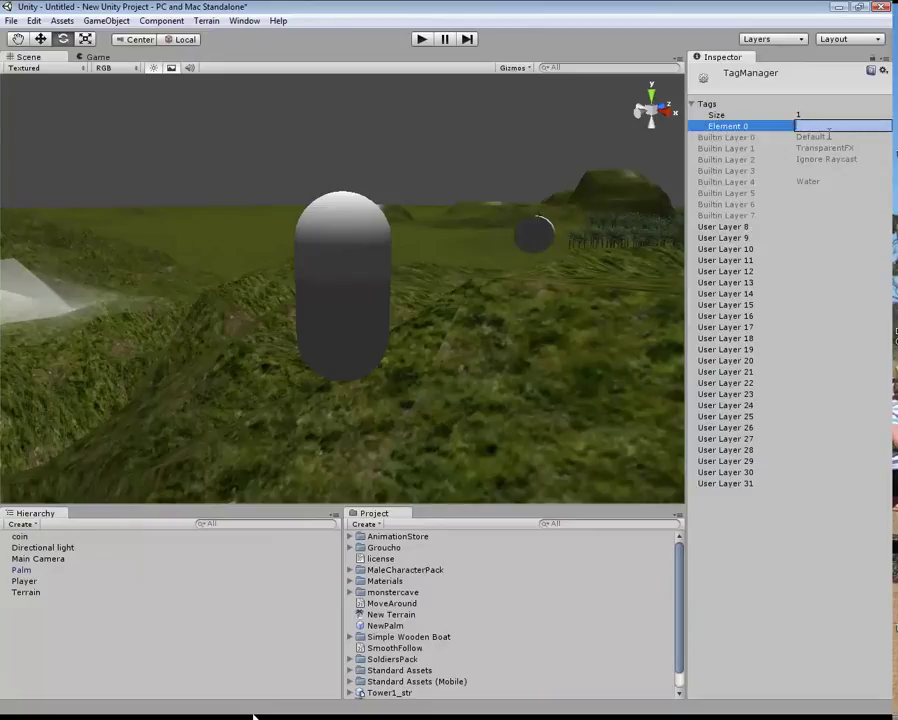
text(coin)
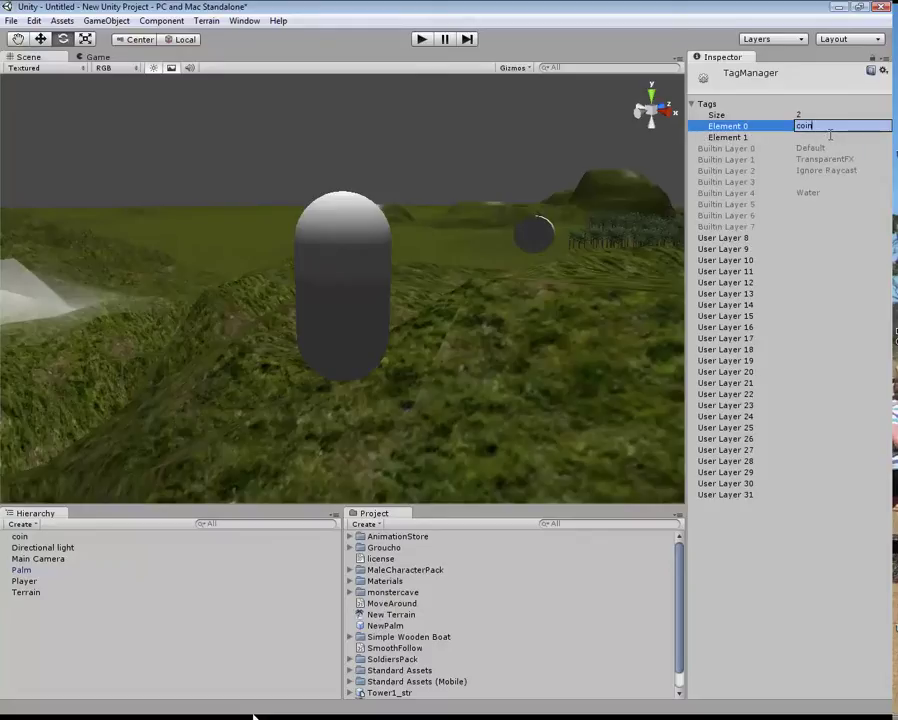
click(829, 237)
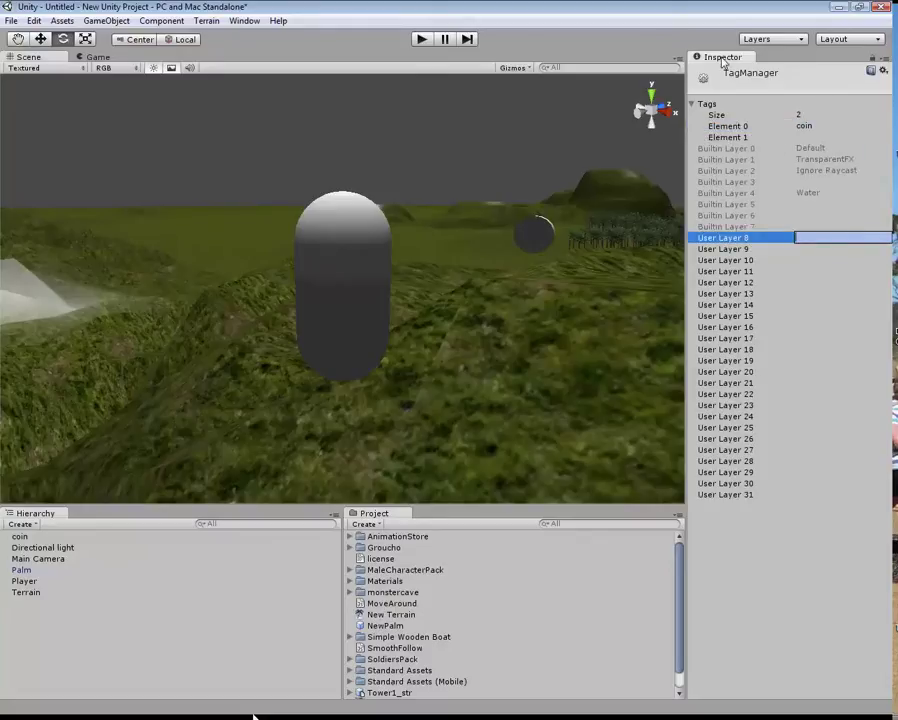
Assign the coin tag to the coin object.
click(20, 536)
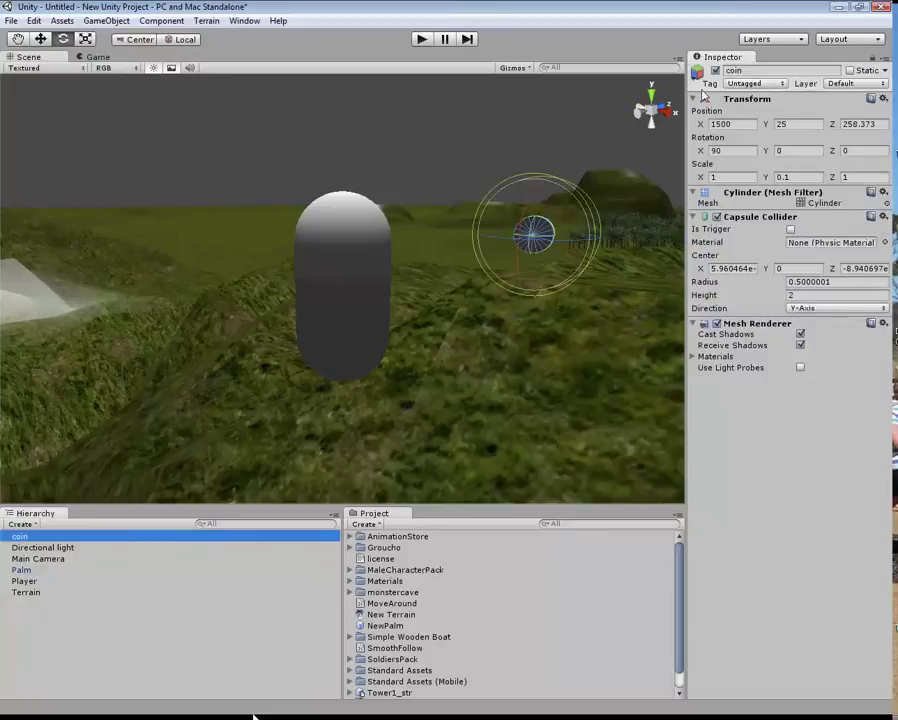
click(784, 85)
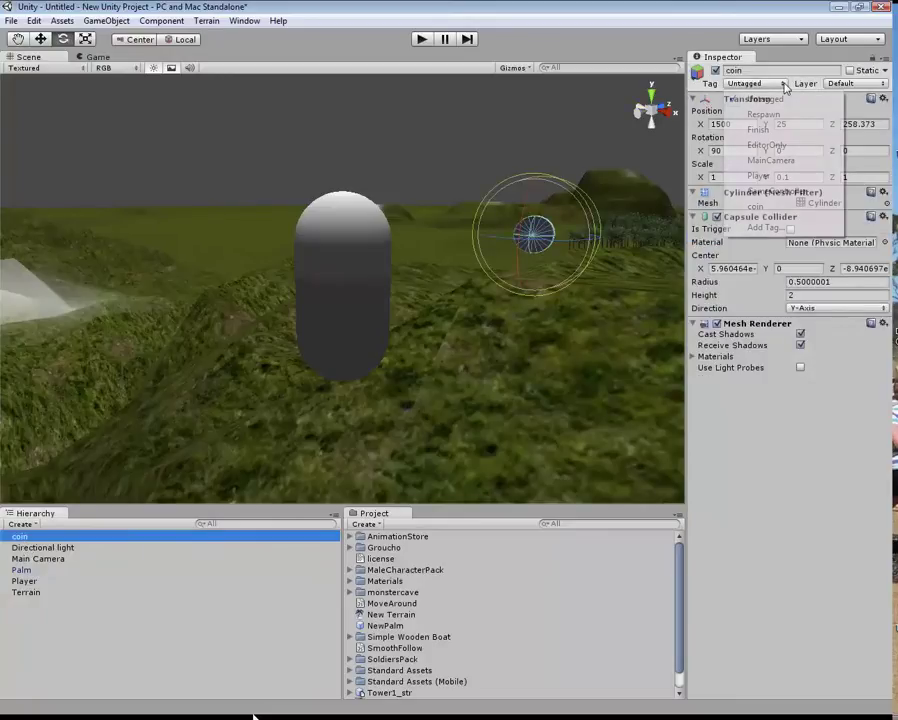
click(760, 208)
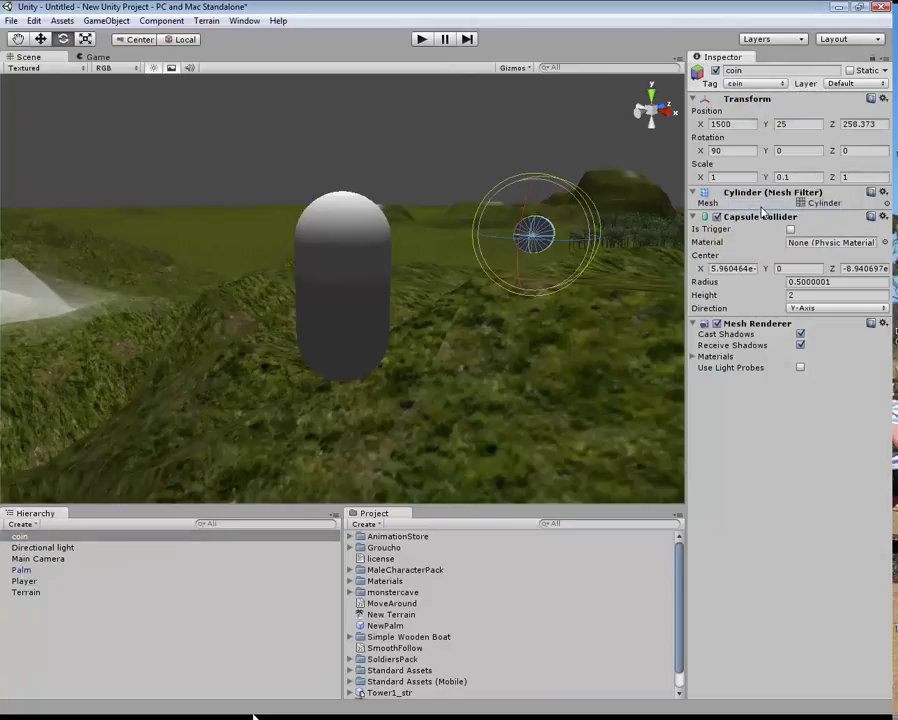
Import the coin_scoring.js script from the Dropbox Unity folder into the project as a new asset.
right_click(520, 587)
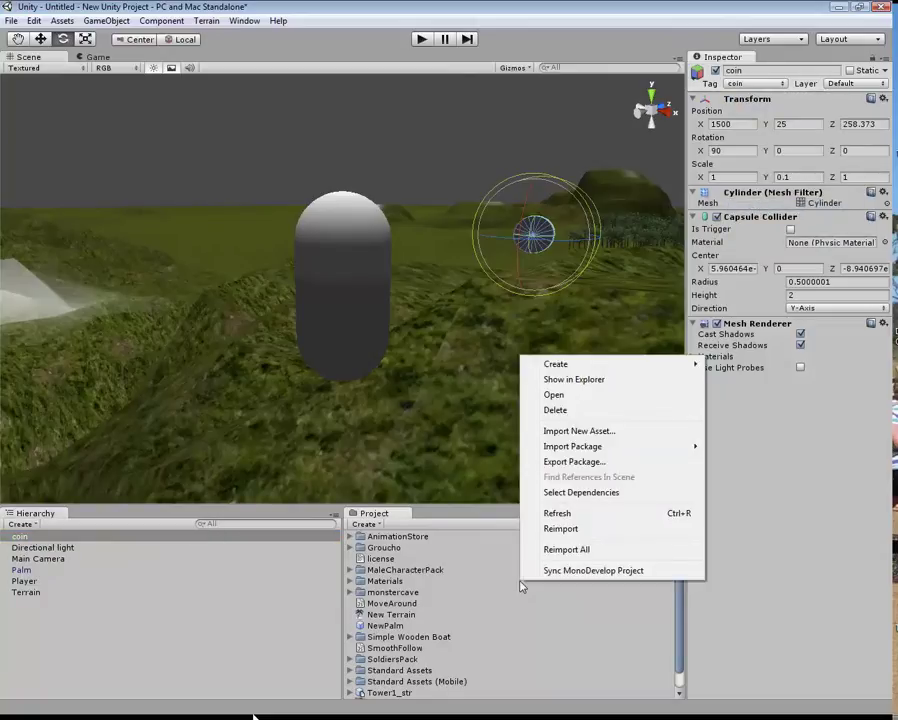
click(594, 431)
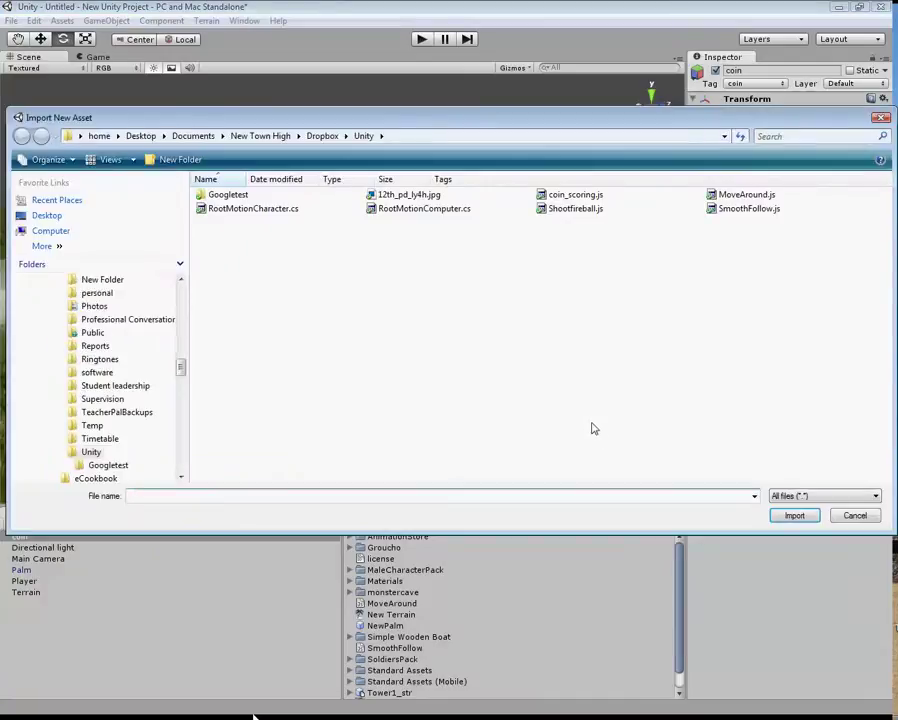
click(575, 194)
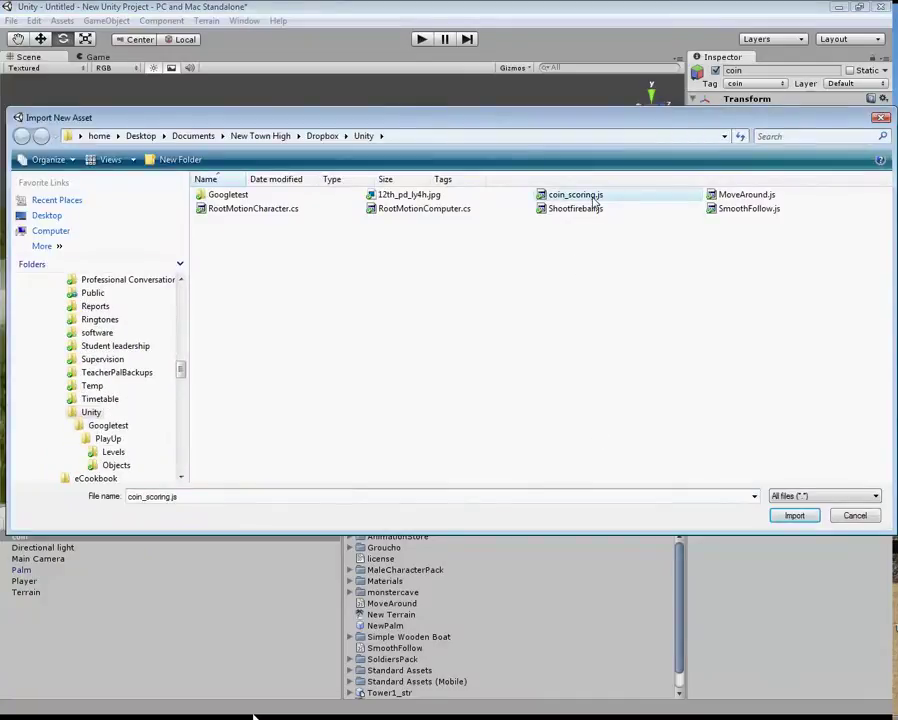
click(795, 515)
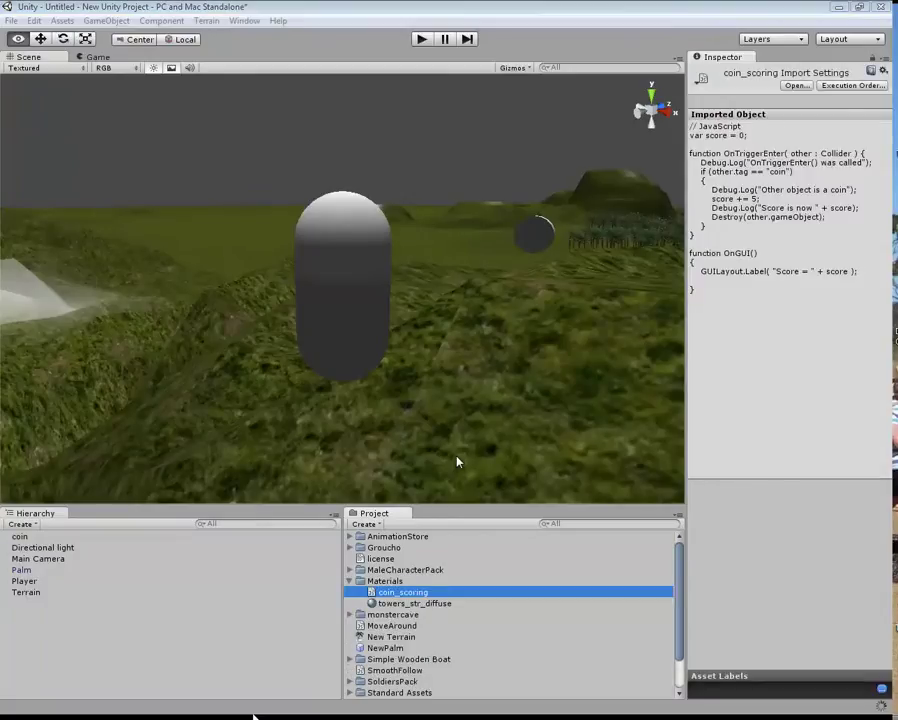
Switch to the browser and view the download options for the coin_scoring.js link on the class Resources page.
key(alt+Tab)
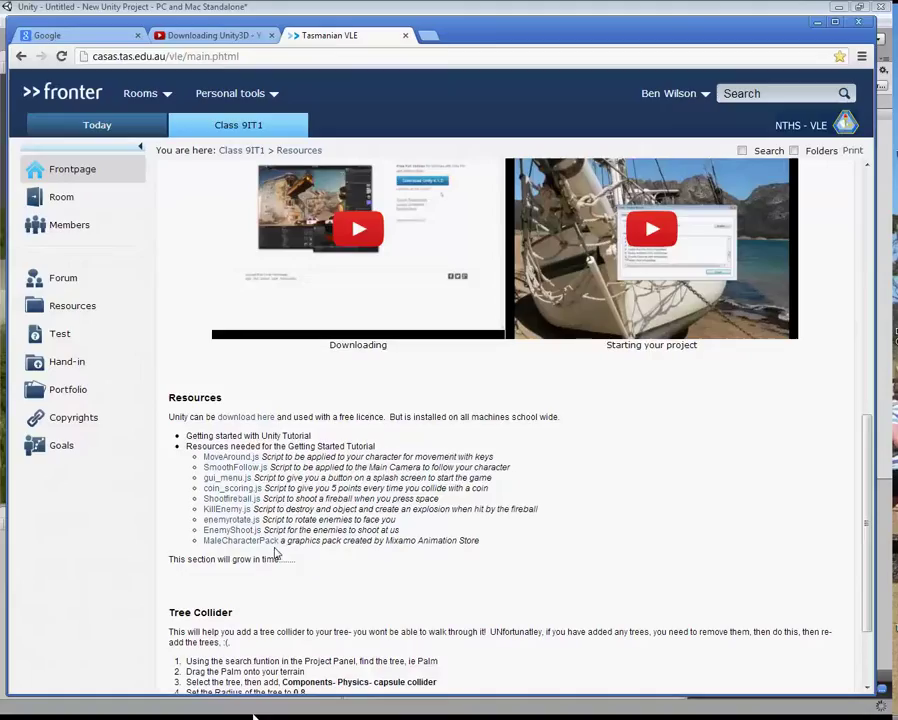
right_click(233, 493)
click(280, 541)
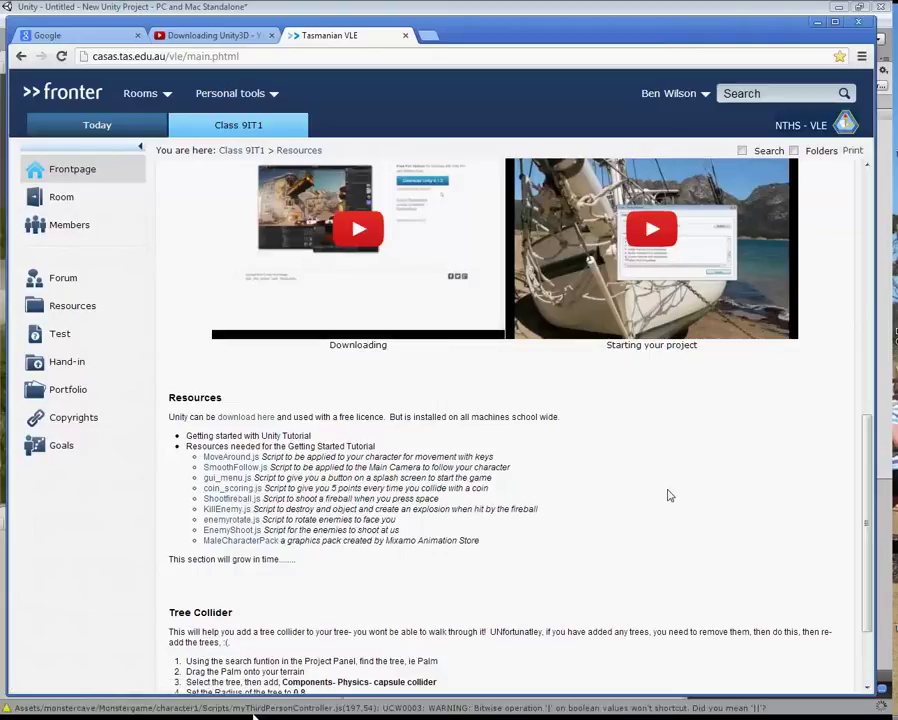
Switch back to Unity, move the coin_scoring script out of the Materials folder, and attach it to the Player object.
key(alt+Tab)
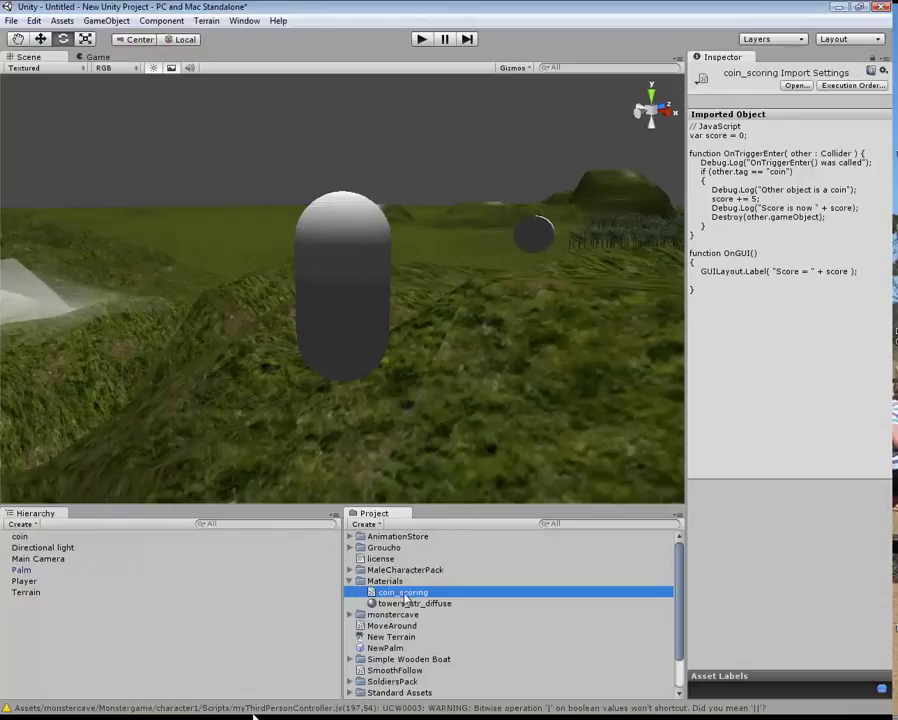
drag(404, 593, 407, 569)
click(349, 582)
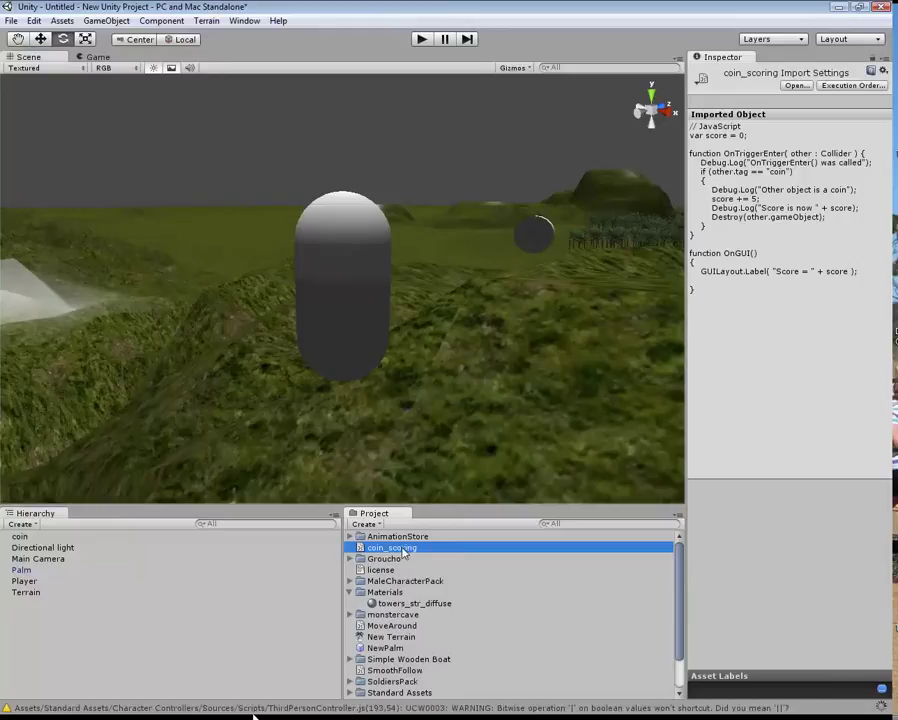
drag(404, 552, 31, 586)
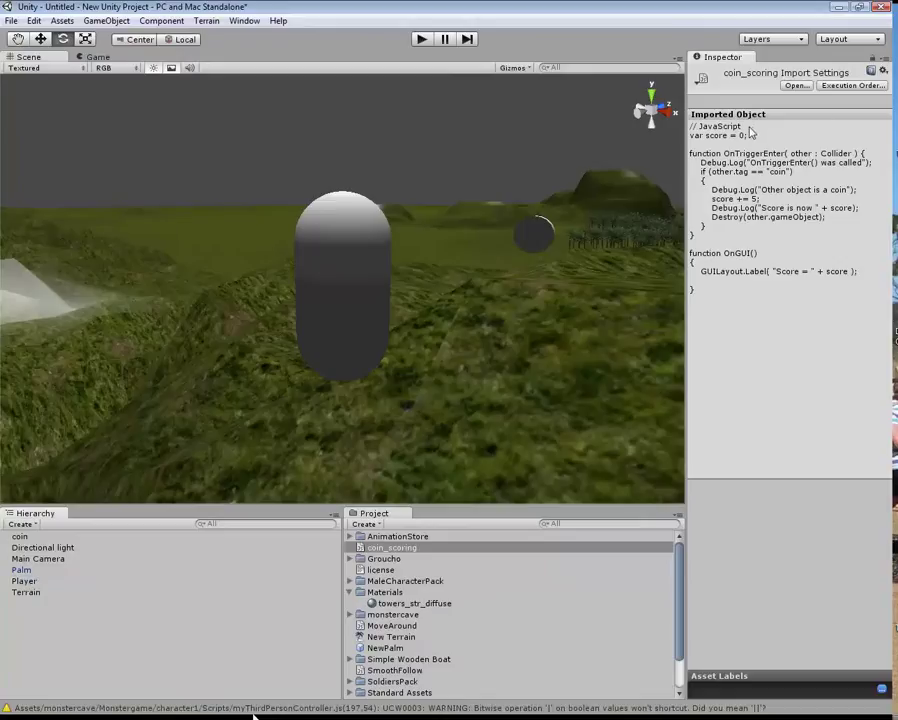
click(37, 581)
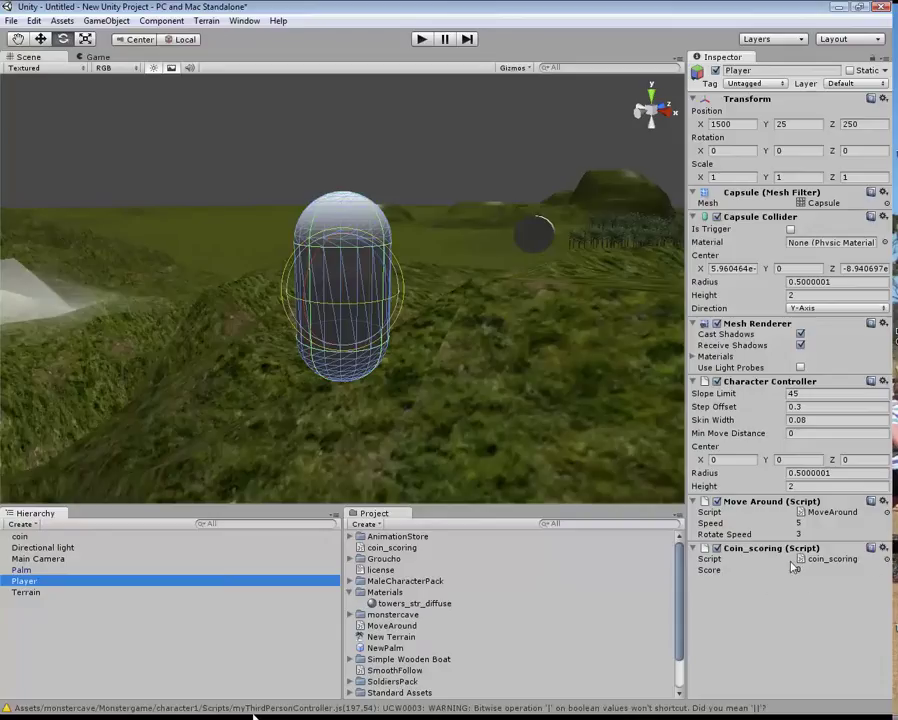
Enable Is Trigger on the coin's Capsule Collider.
click(21, 537)
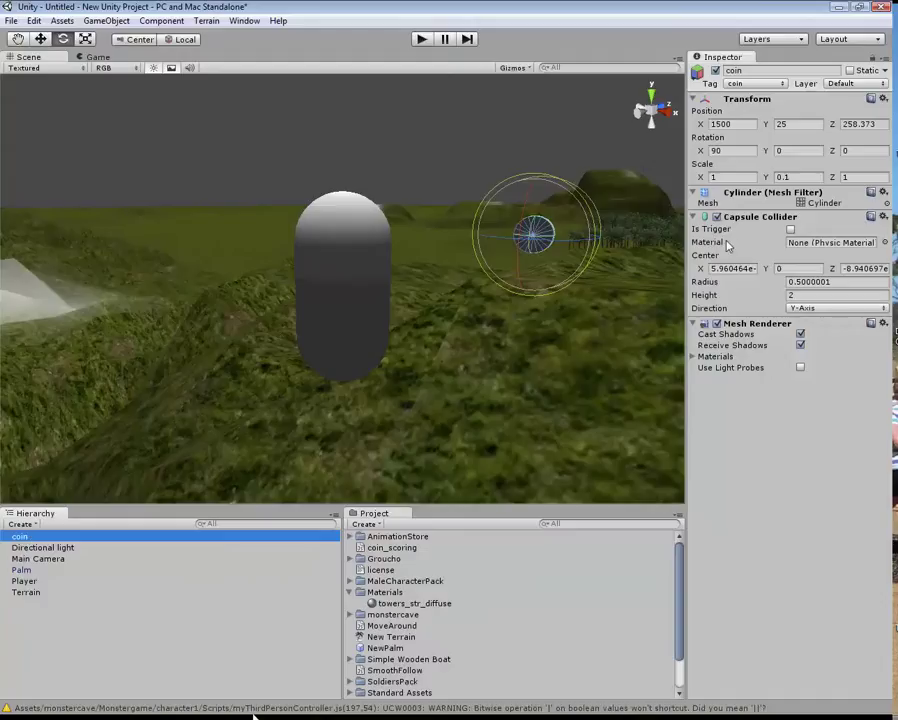
click(791, 230)
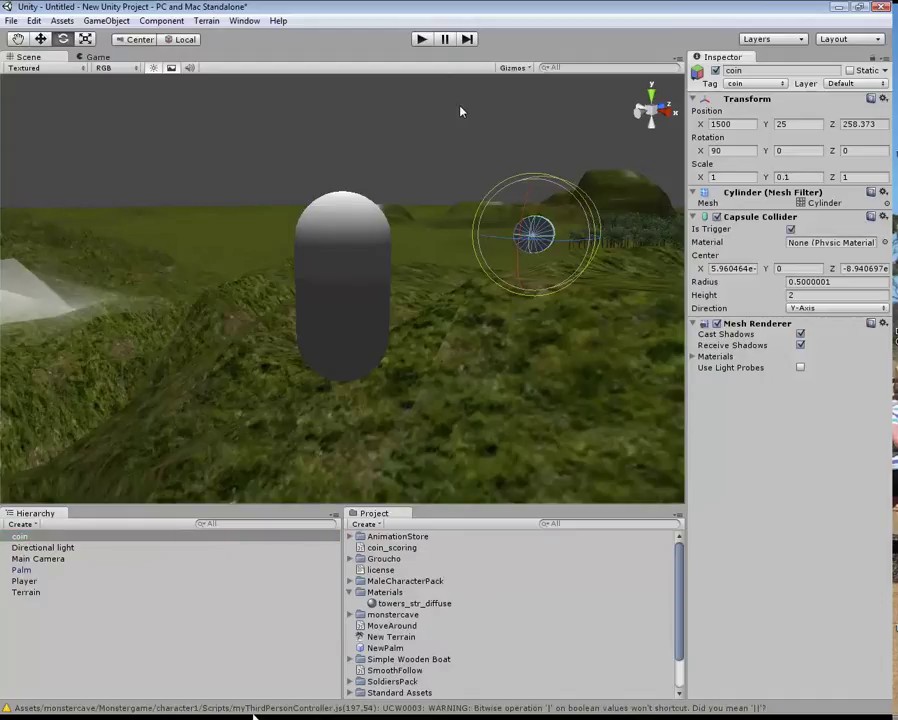
Play-test the game by moving the player forward into the coin, and stop playing.
click(421, 39)
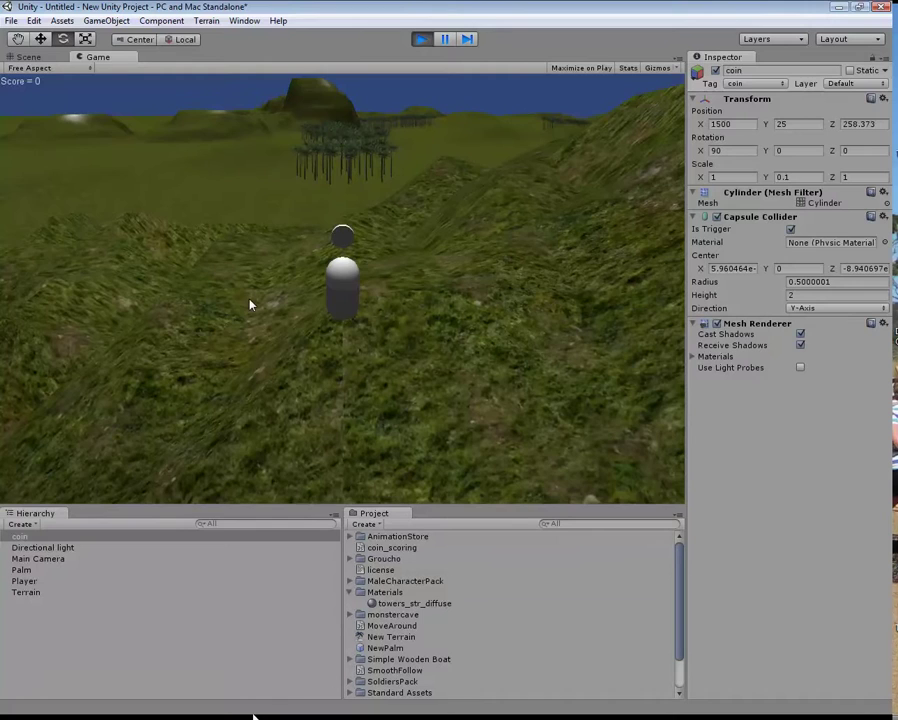
key(Up)
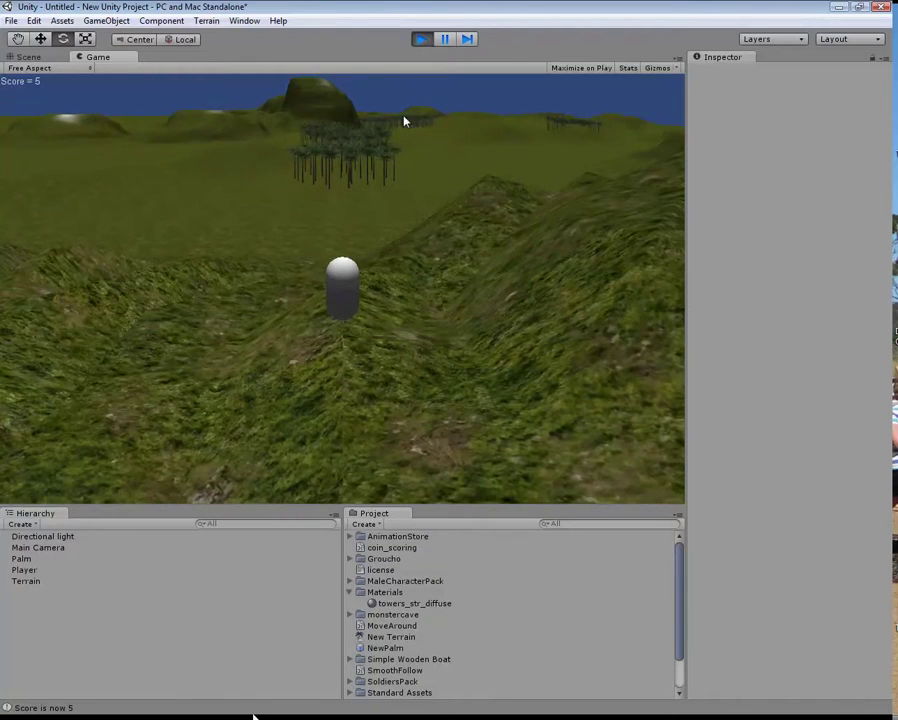
click(421, 39)
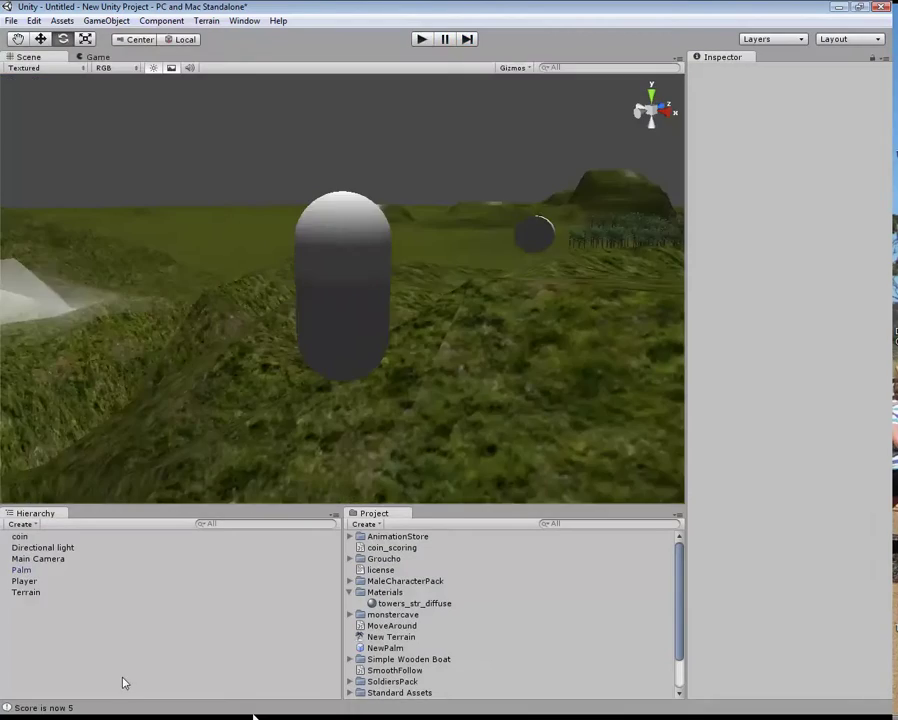
Duplicate the coin and move the copy along the X axis to about X 1497.5.
click(20, 537)
right_click(22, 539)
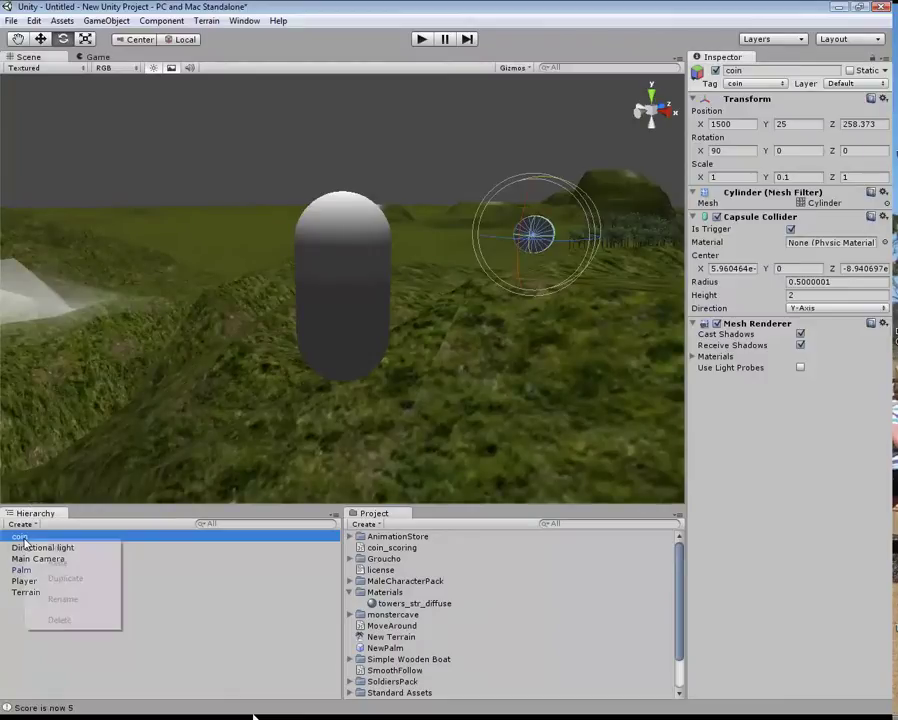
click(55, 578)
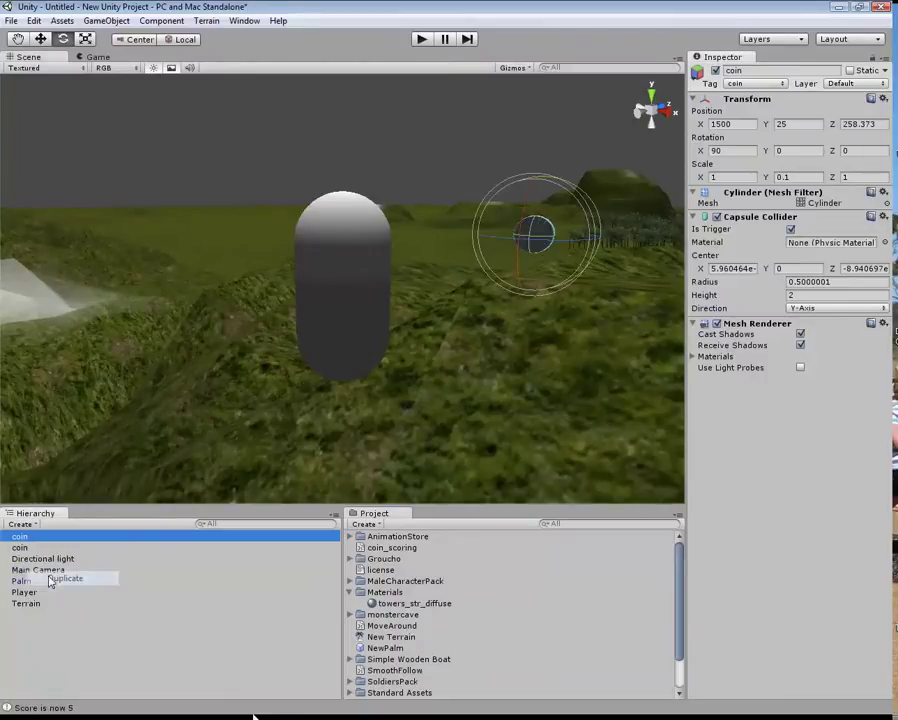
click(40, 39)
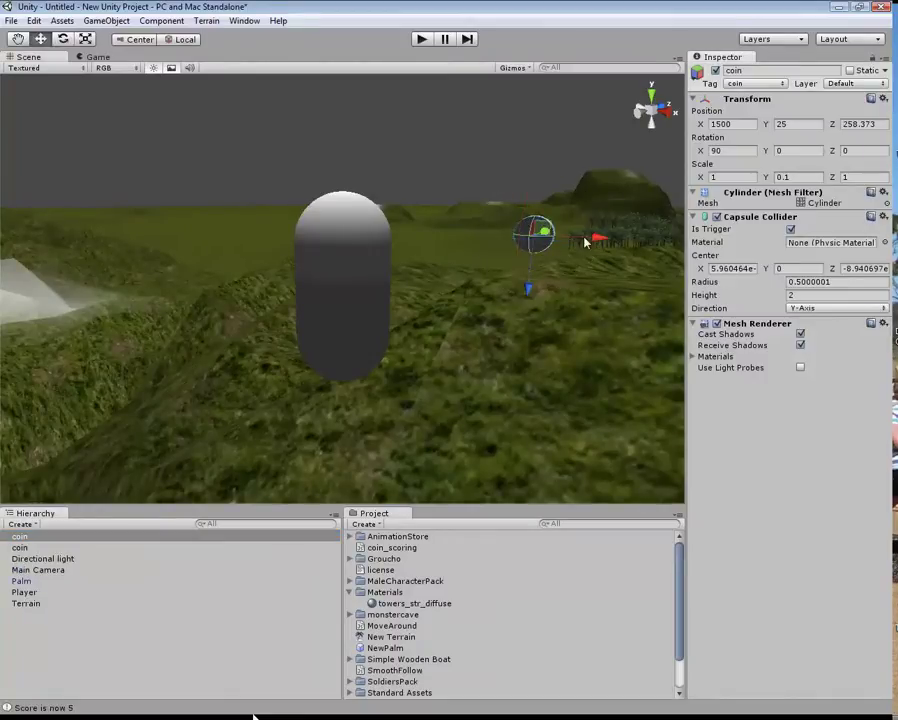
drag(596, 240, 14, 58)
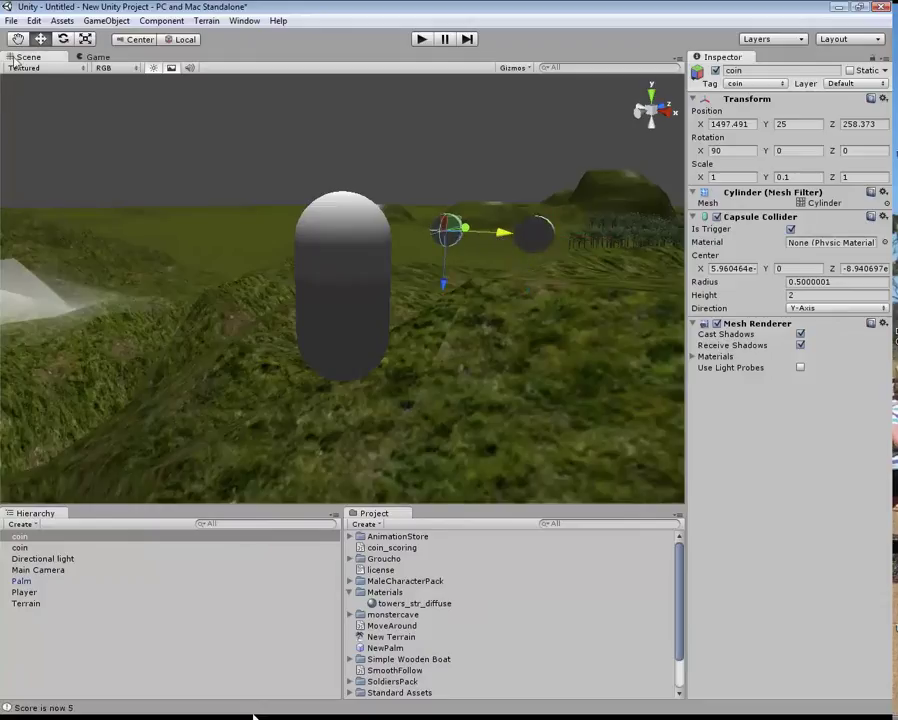
Duplicate the second coin and move the new copy farther along the X axis to about X 1495.
click(24, 536)
right_click(24, 536)
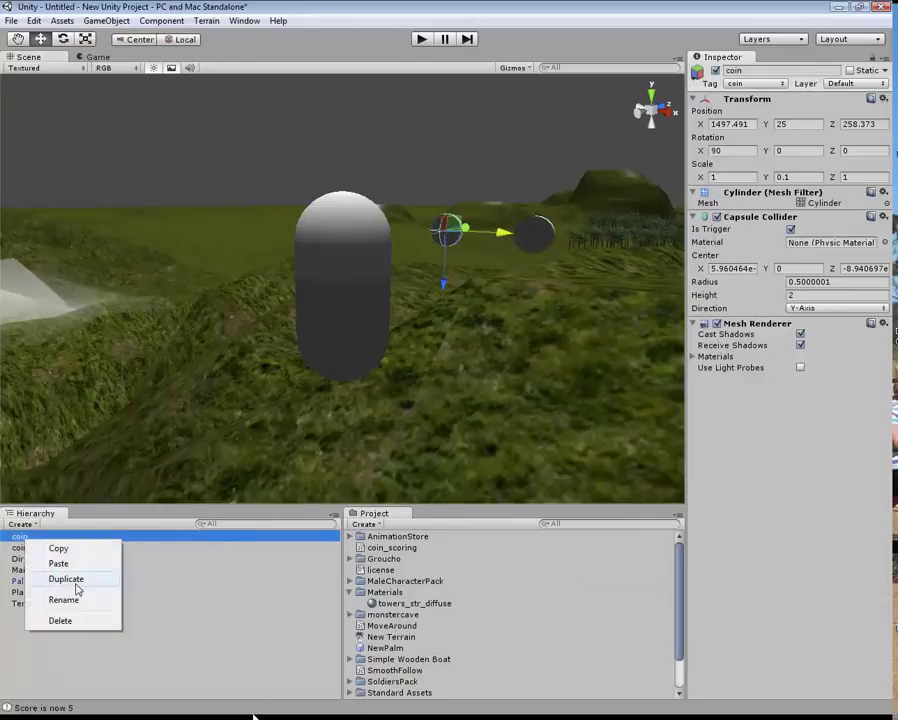
click(70, 578)
drag(496, 231, 434, 226)
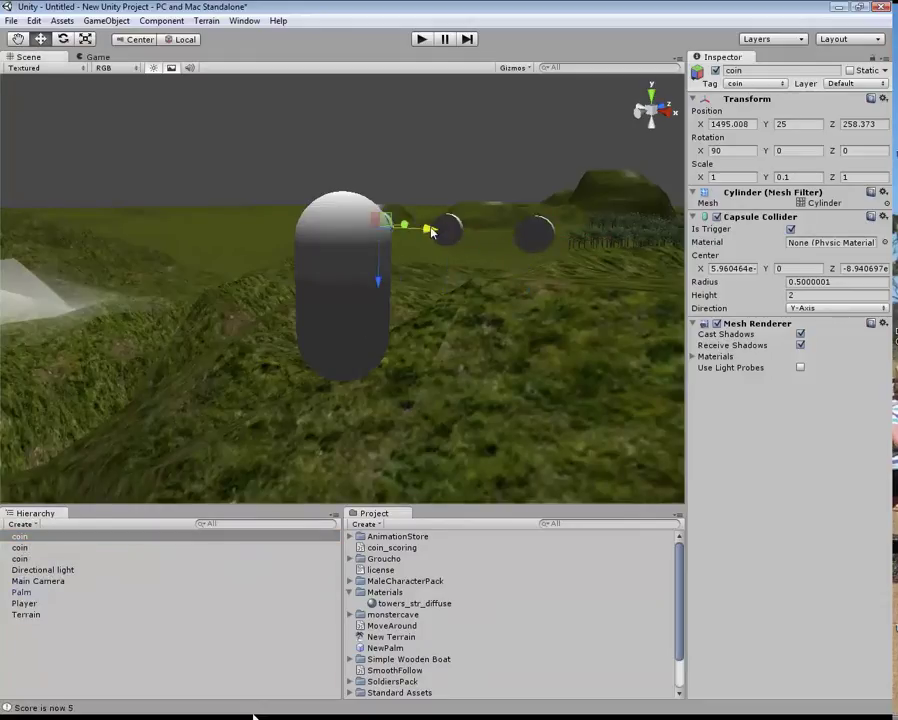
Play-test the scene with three coins, steering the player into the first coin and around the other two, and stop playing.
click(424, 39)
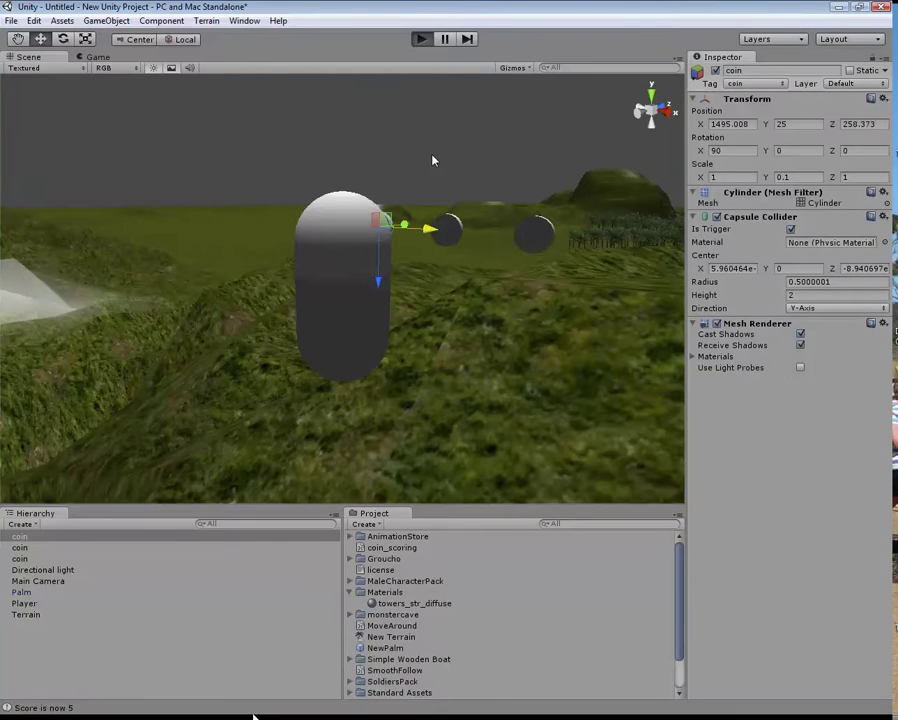
key(Up)
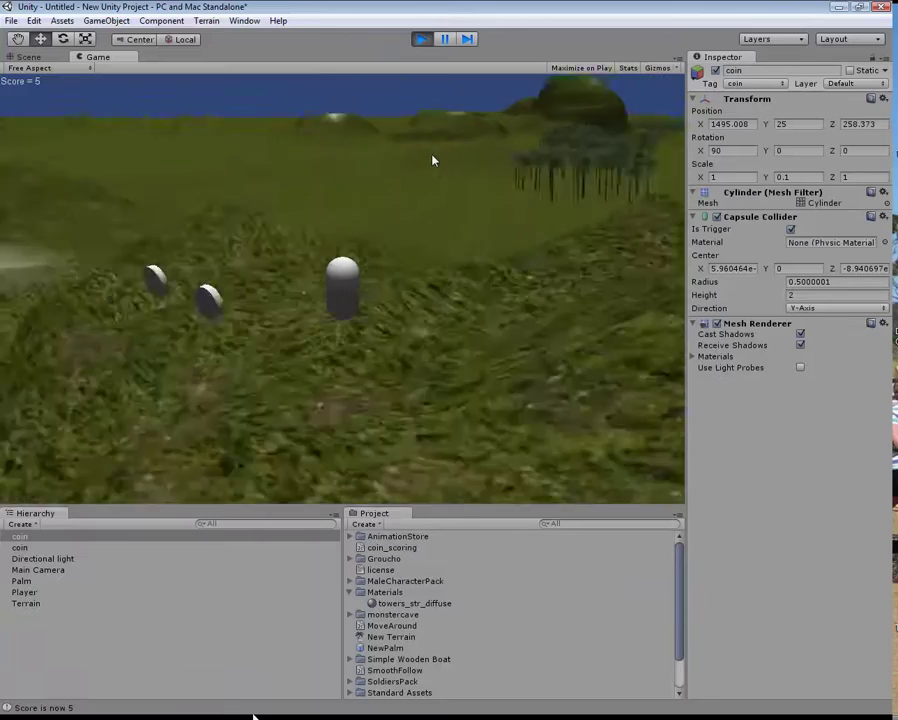
key(Left)
key(Up)
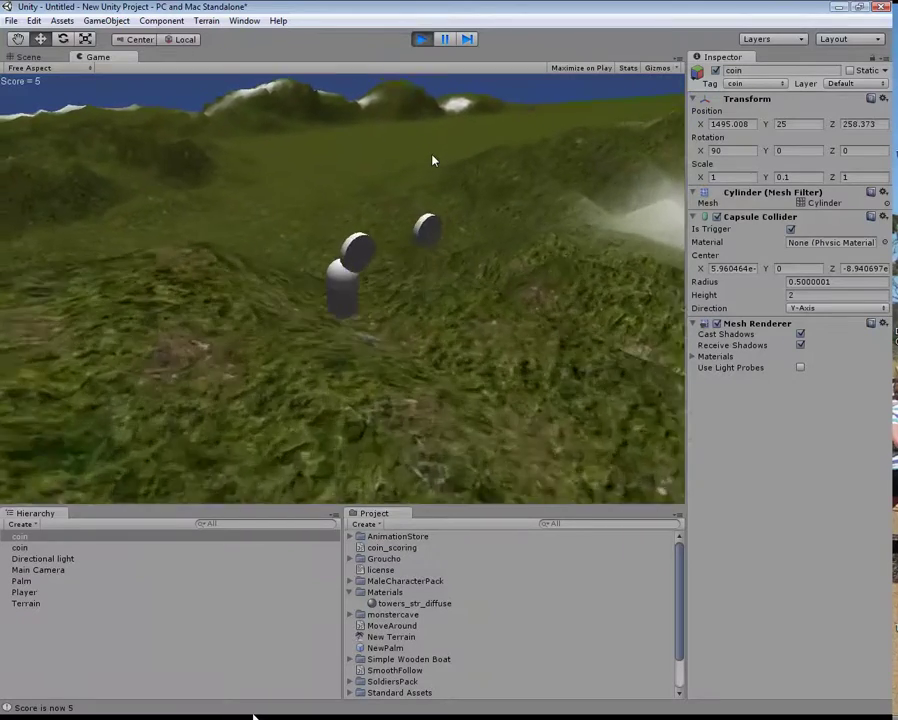
key(Right)
key(Down)
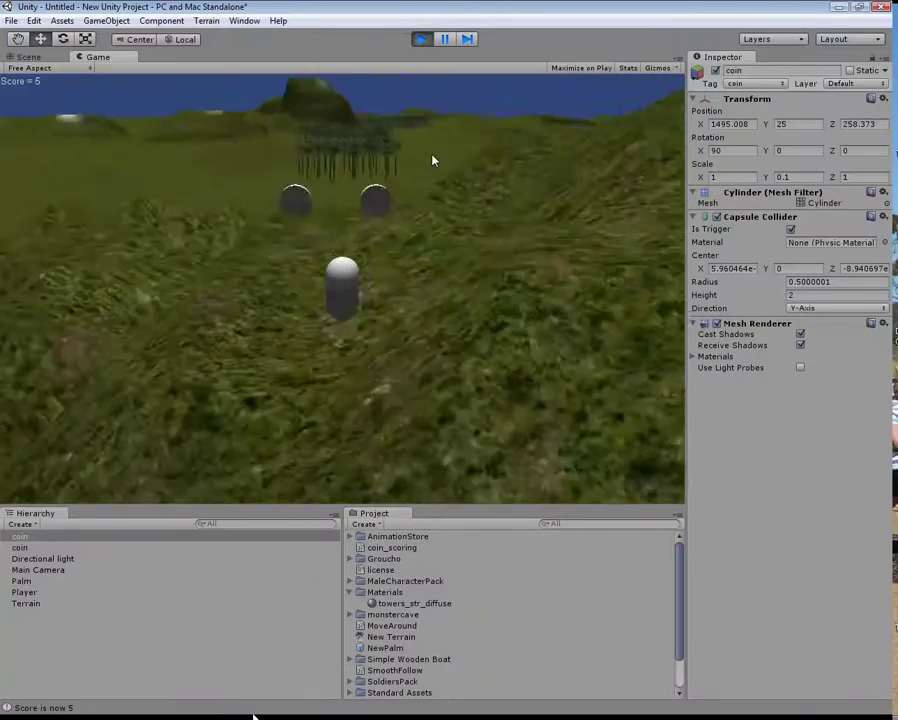
key(Up)
key(Right)
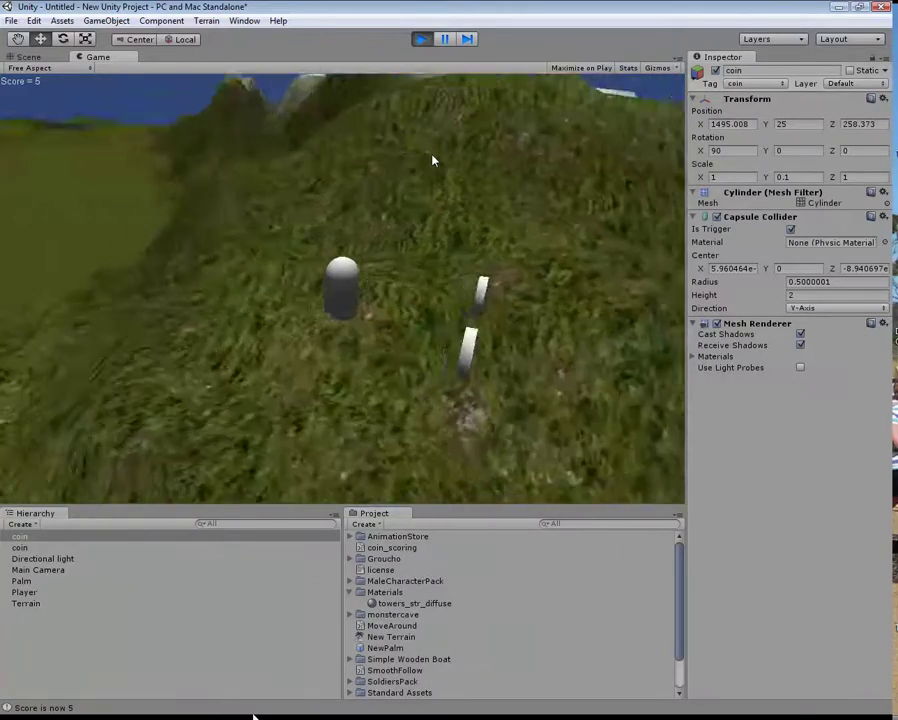
key(Right)
key(Up)
key(Left)
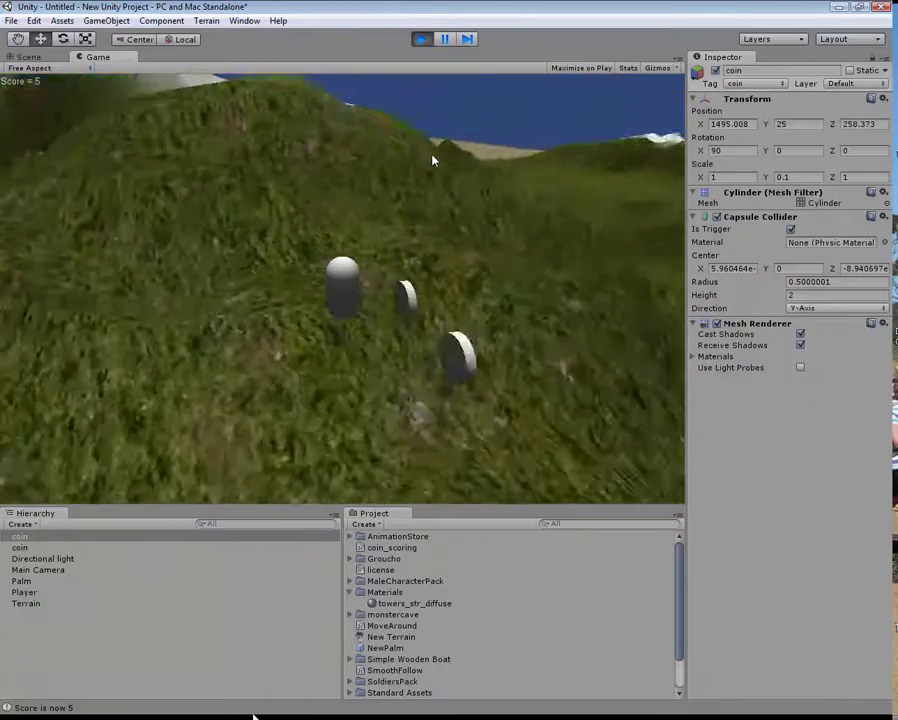
key(Left)
key(Up)
key(Right)
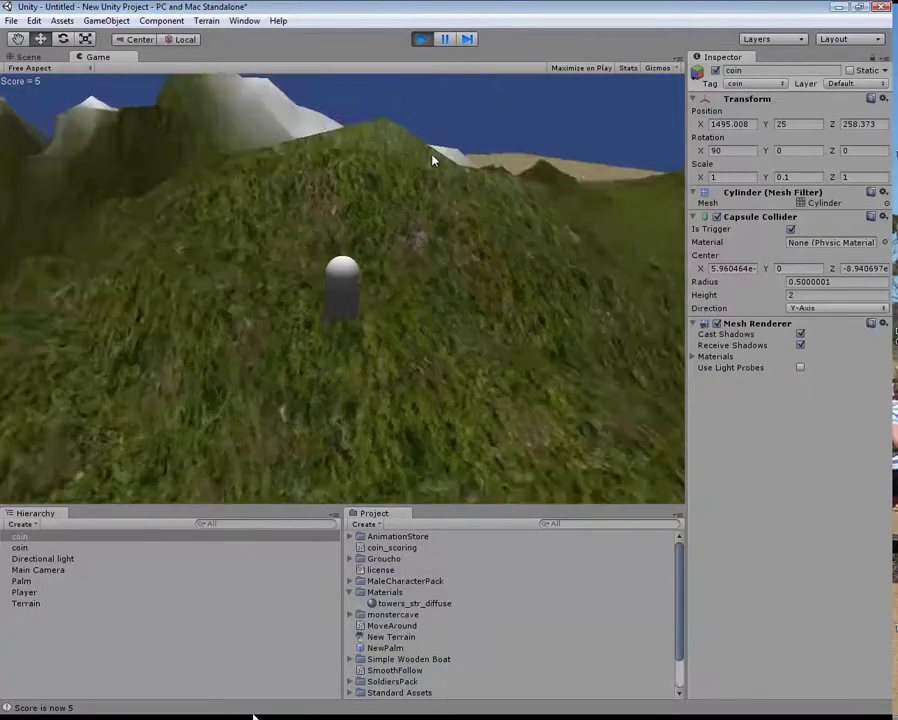
key(Up)
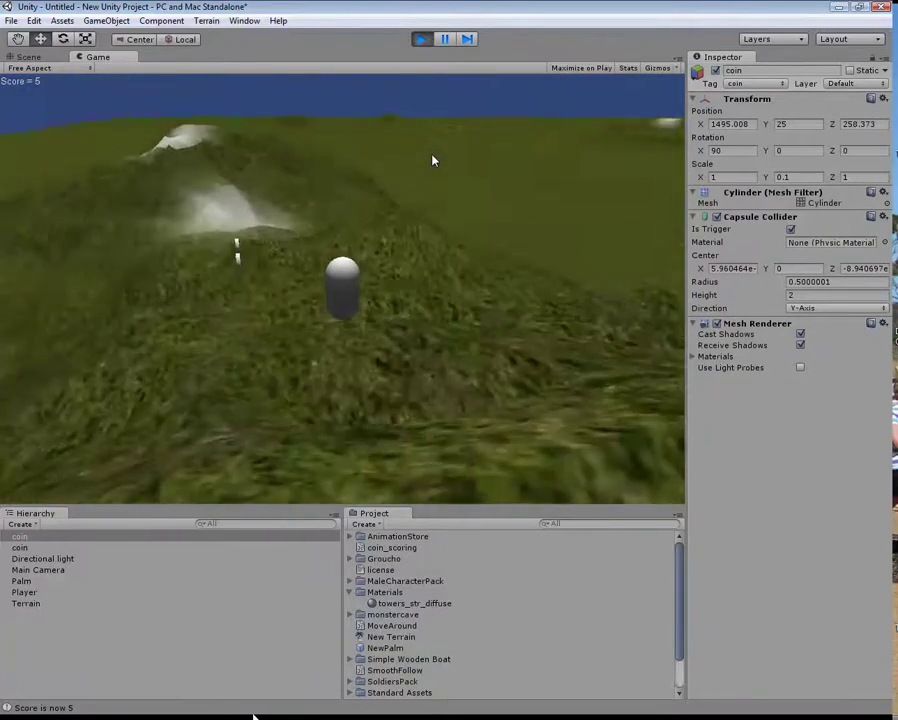
key(Left)
key(Right)
key(Up)
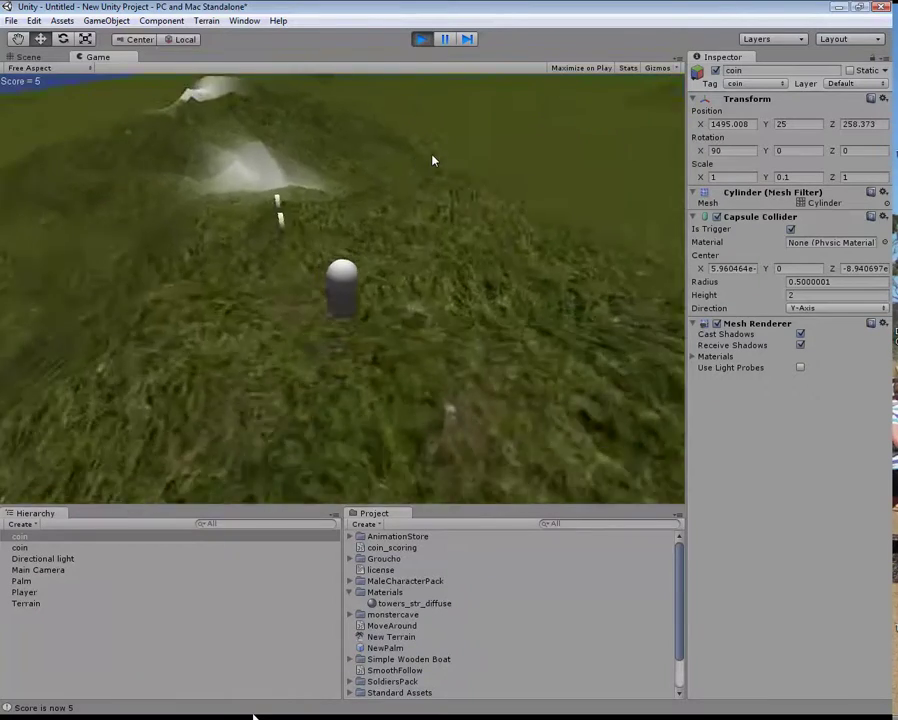
key(Left)
key(Up)
key(Right)
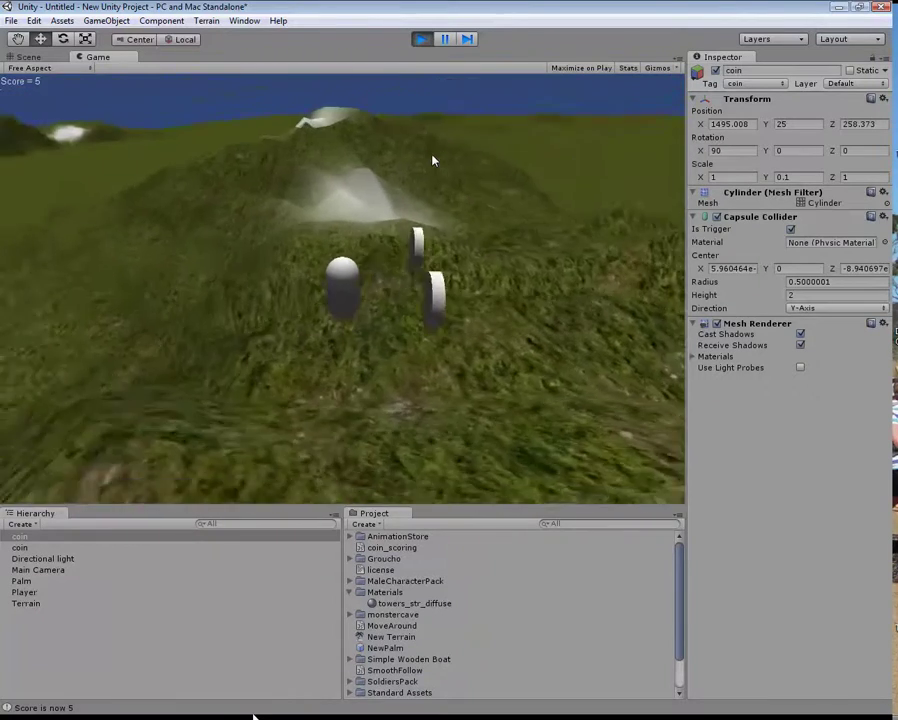
click(421, 39)
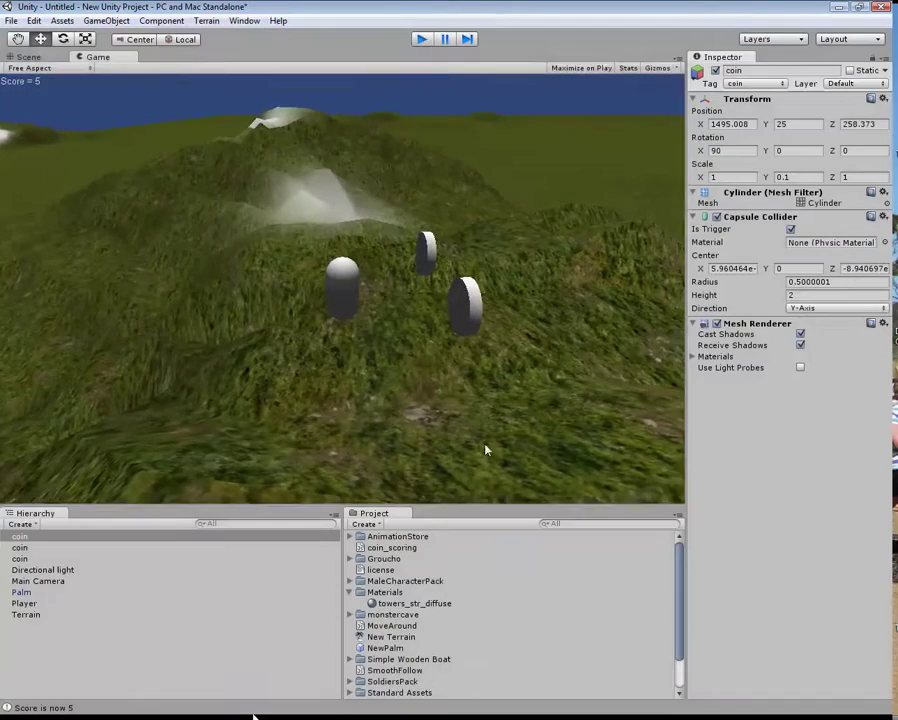